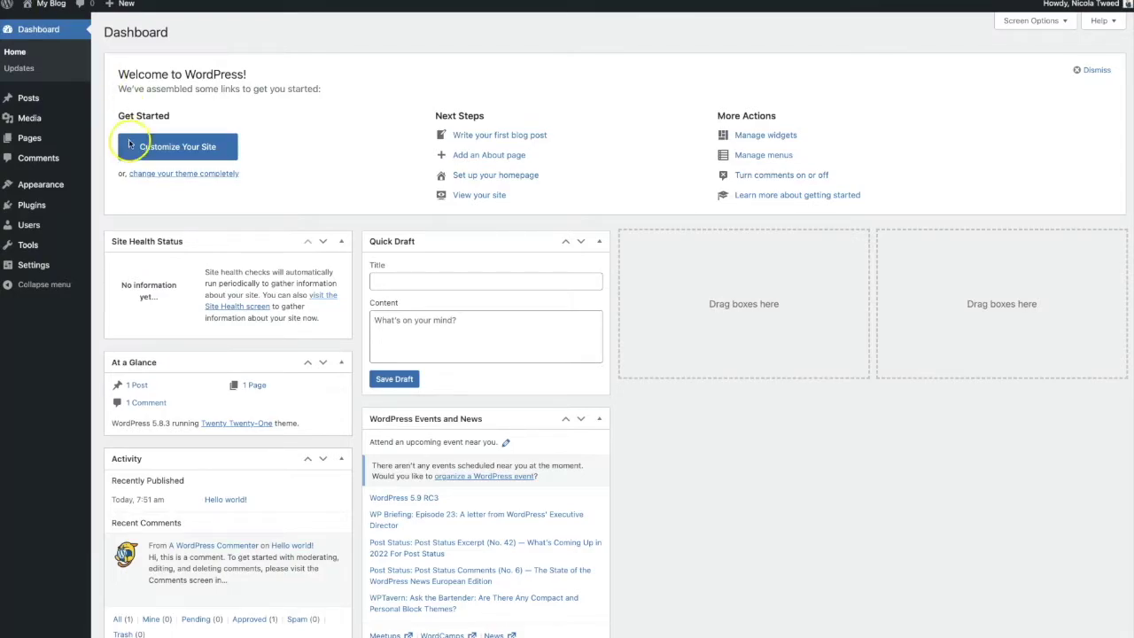
Search the Add New Themes directory for 'kadence'
mouse_move(24, 188)
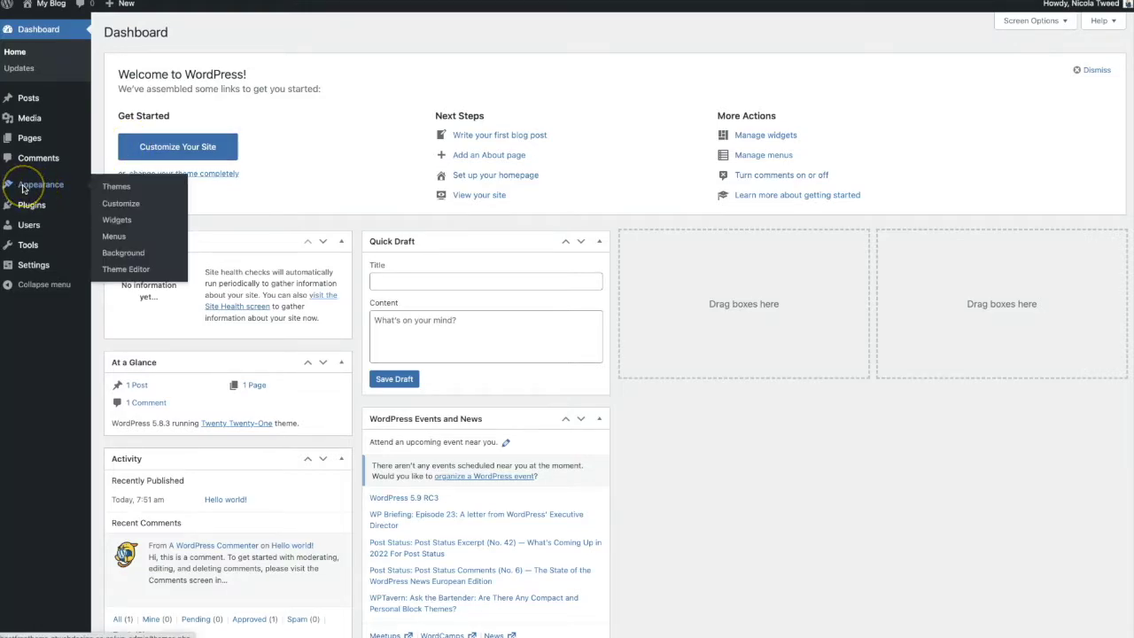
click(113, 190)
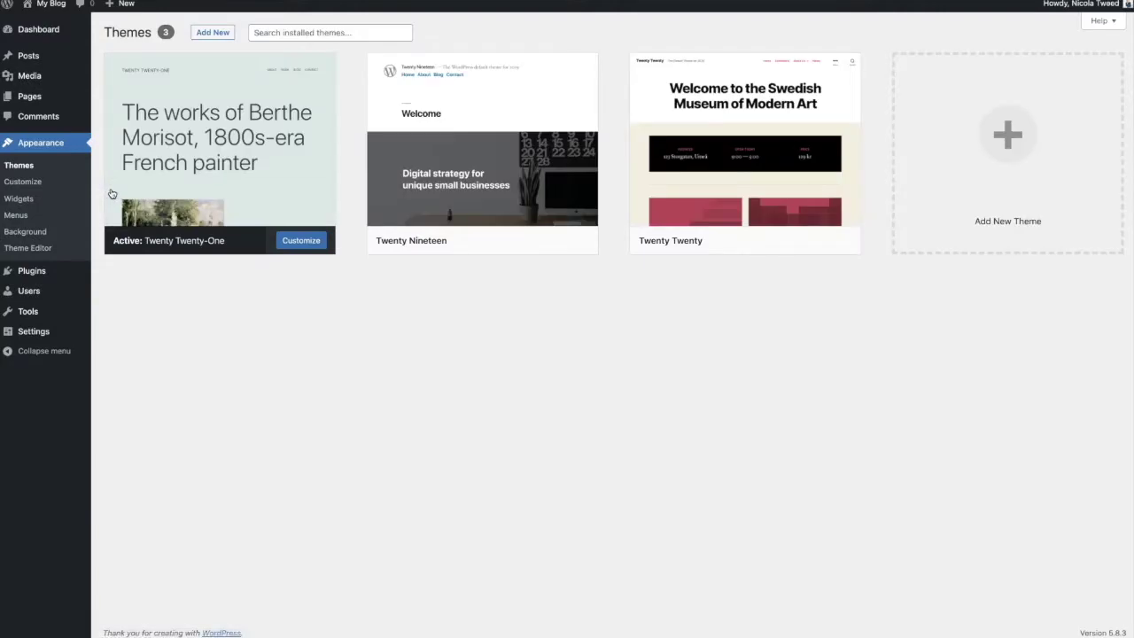
click(223, 37)
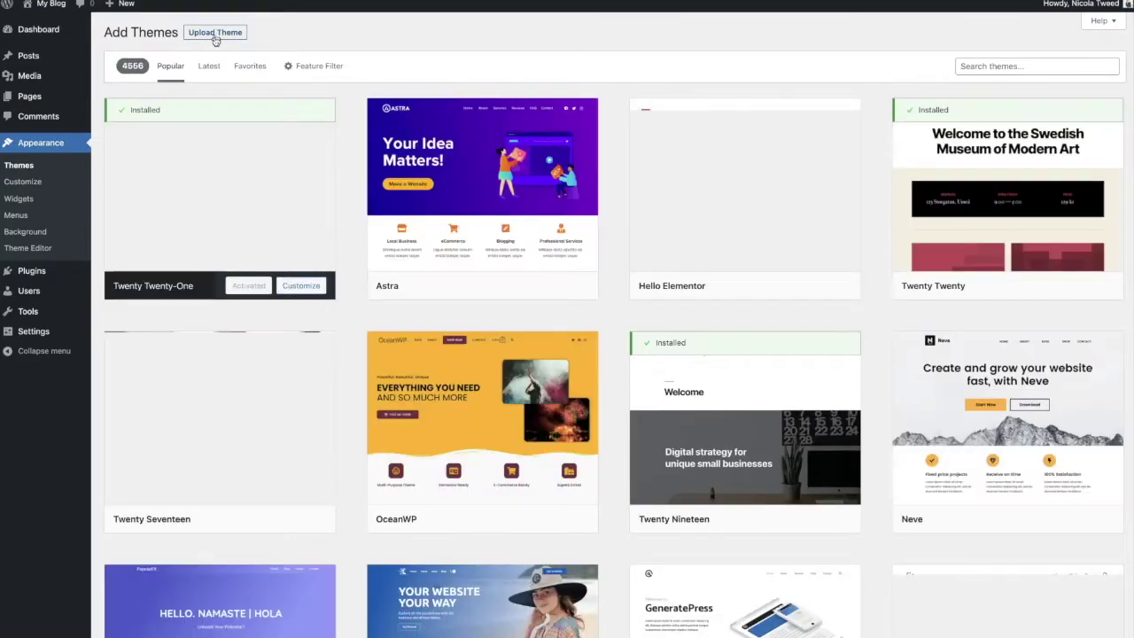
click(1038, 70)
click(1039, 70)
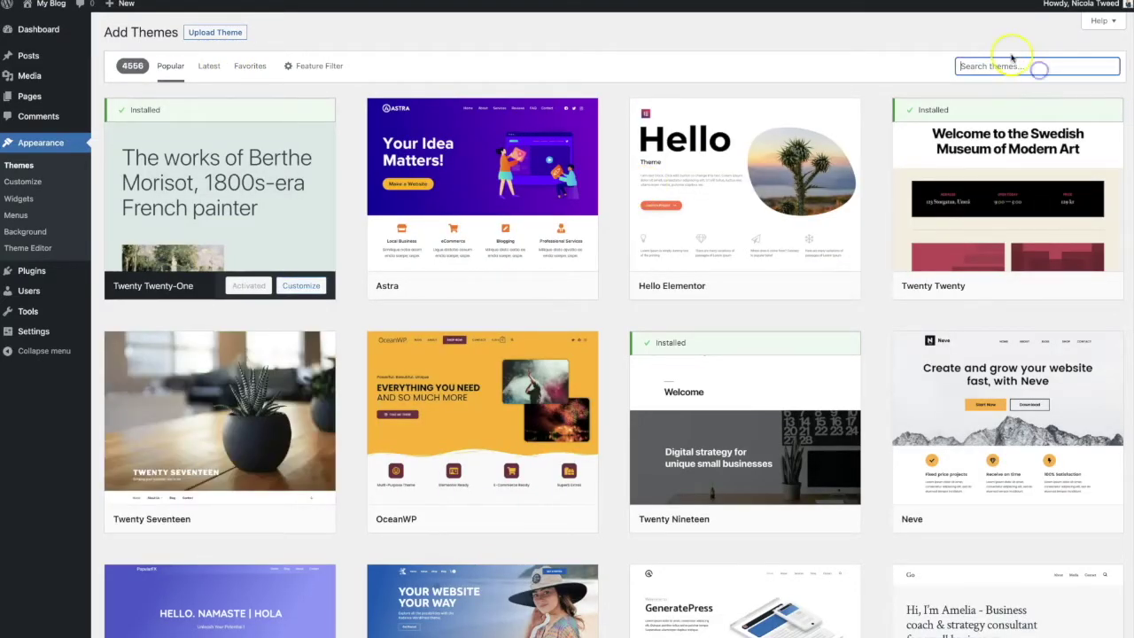
text(kadence)
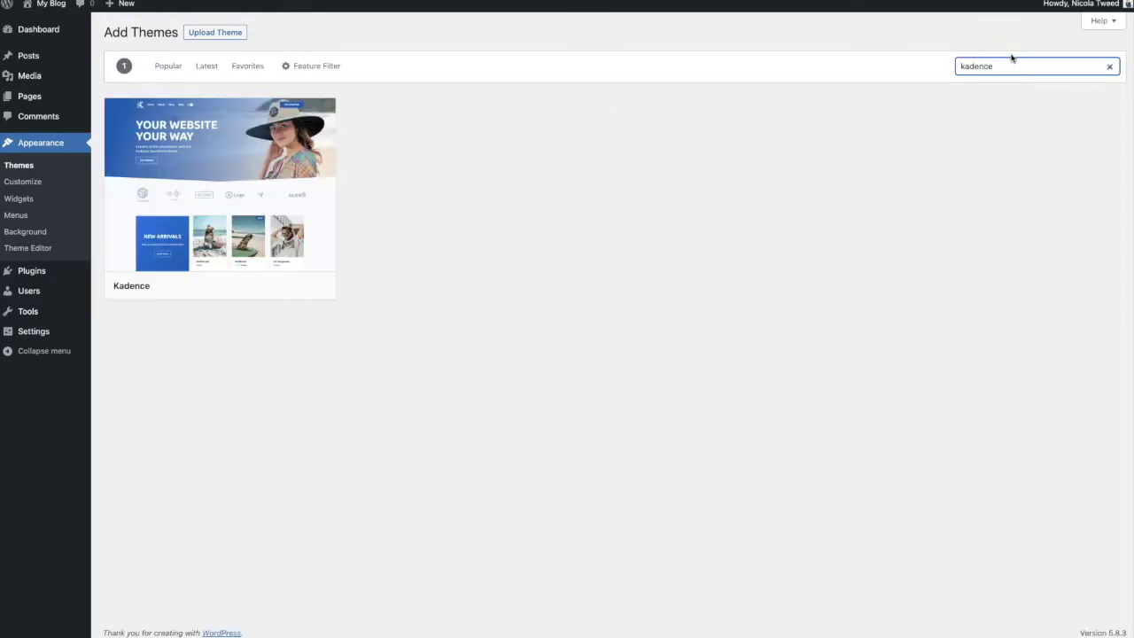
Install the Kadence theme and activate it
mouse_move(233, 280)
mouse_move(278, 177)
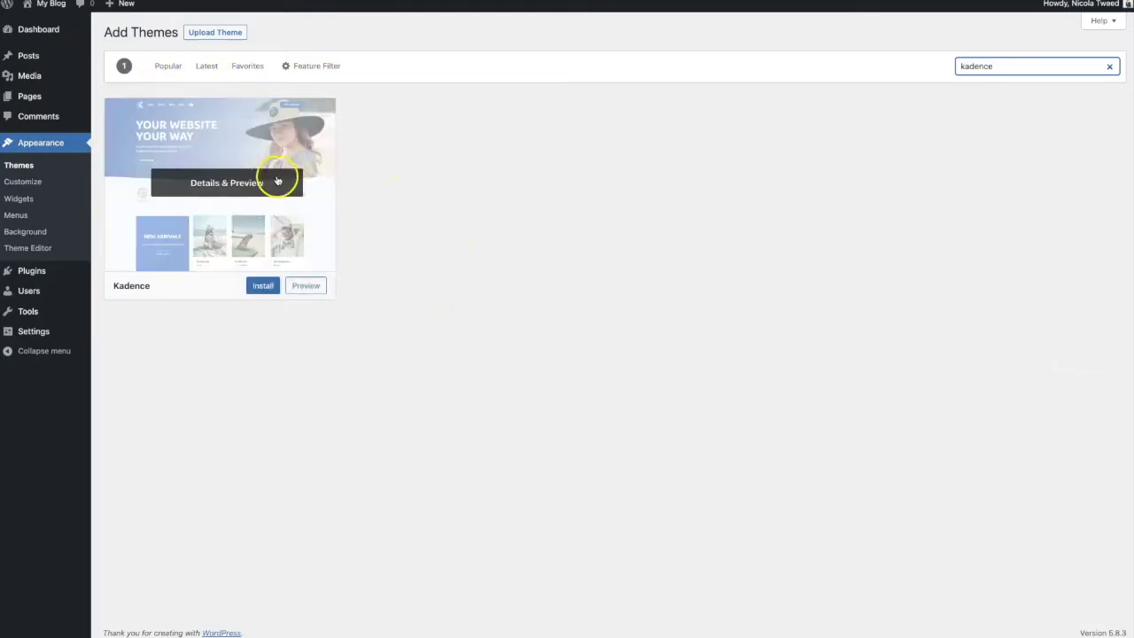
click(263, 287)
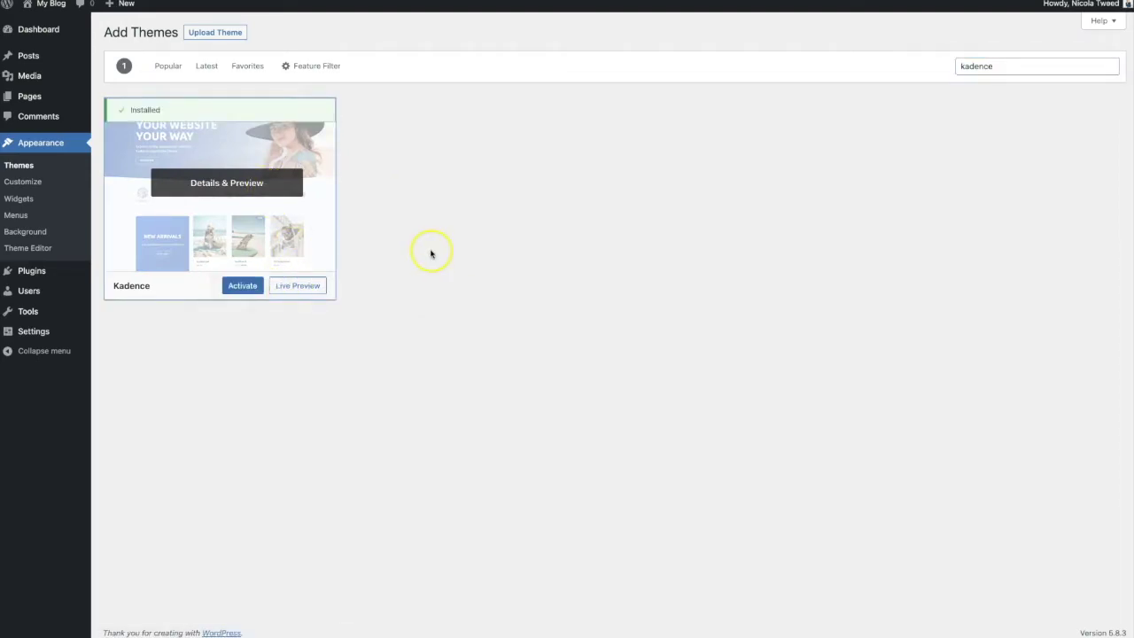
click(239, 289)
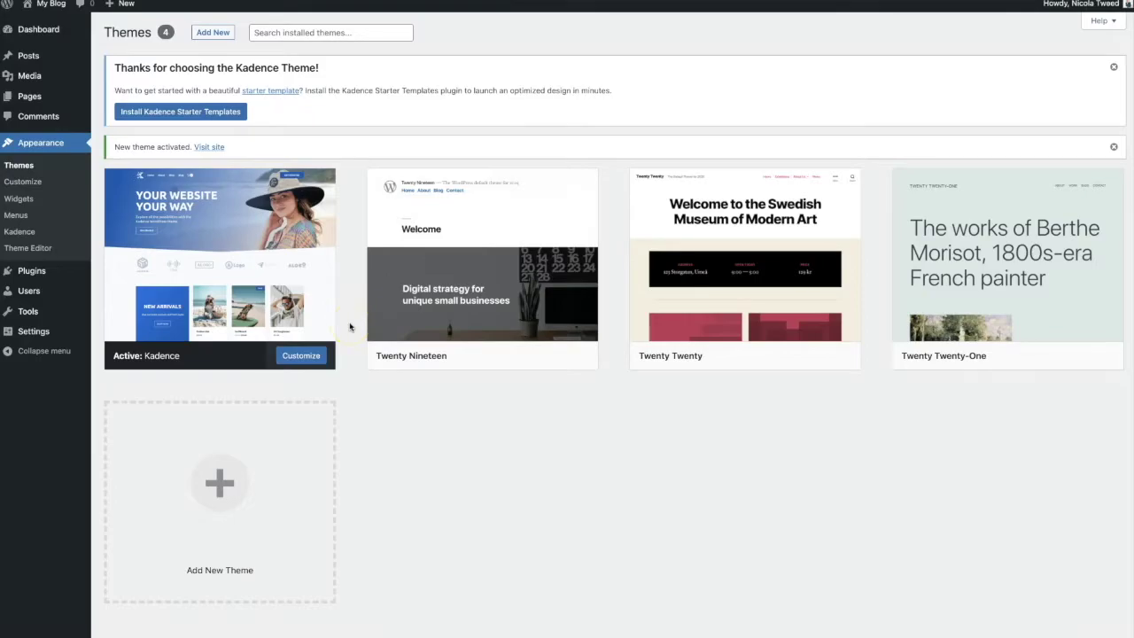
Open the Customizer from the live site and edit the header's site title (My Blog) settings
click(80, 21)
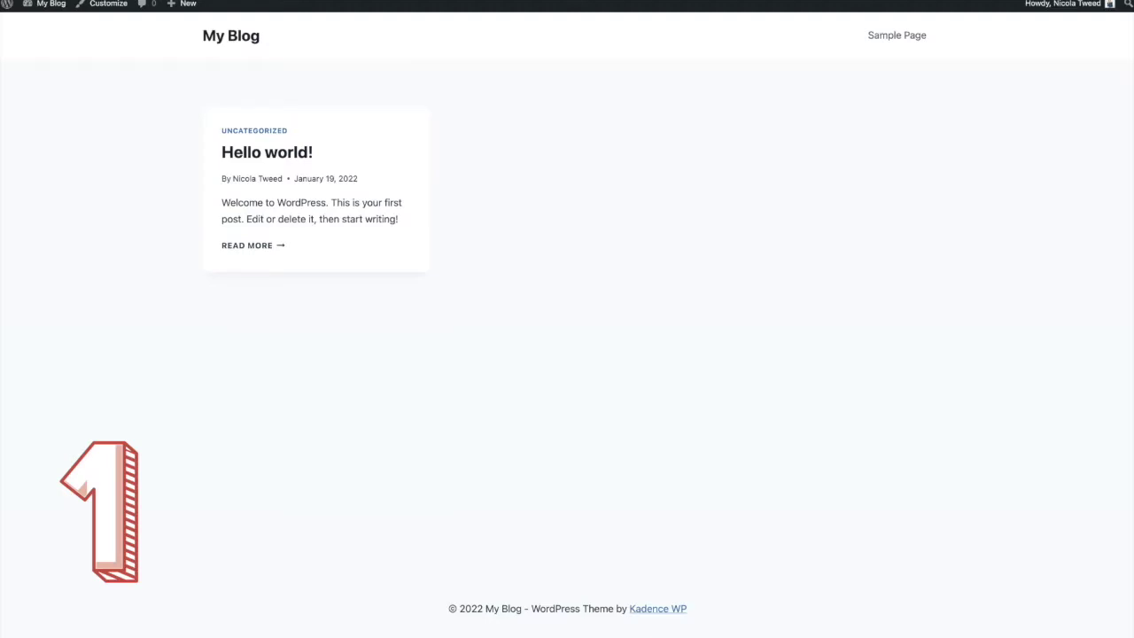
click(109, 9)
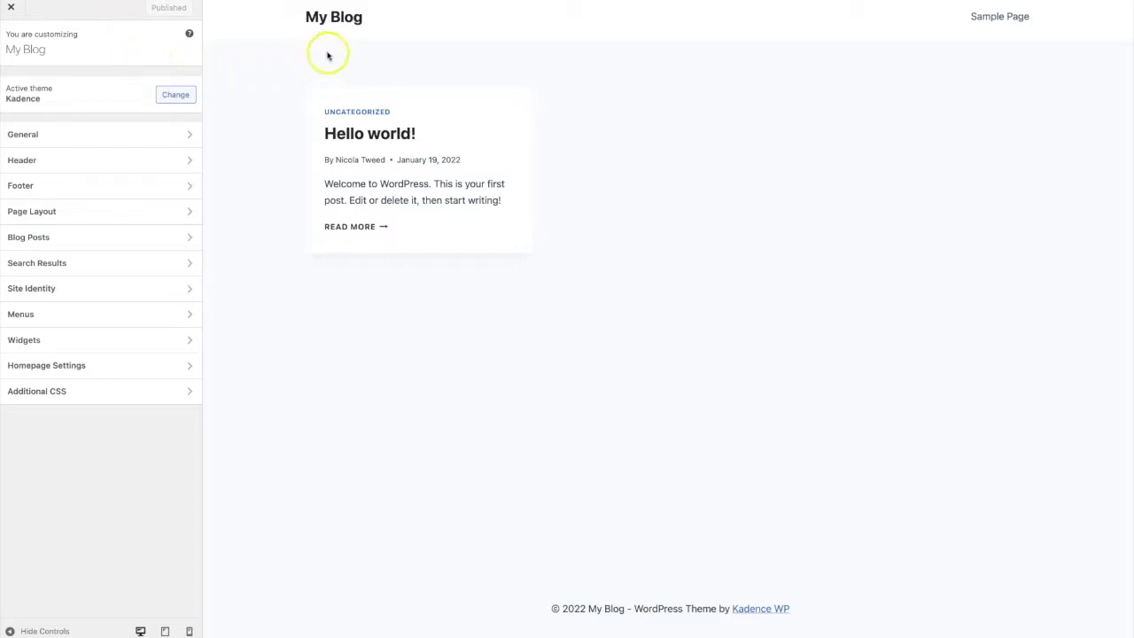
mouse_move(288, 16)
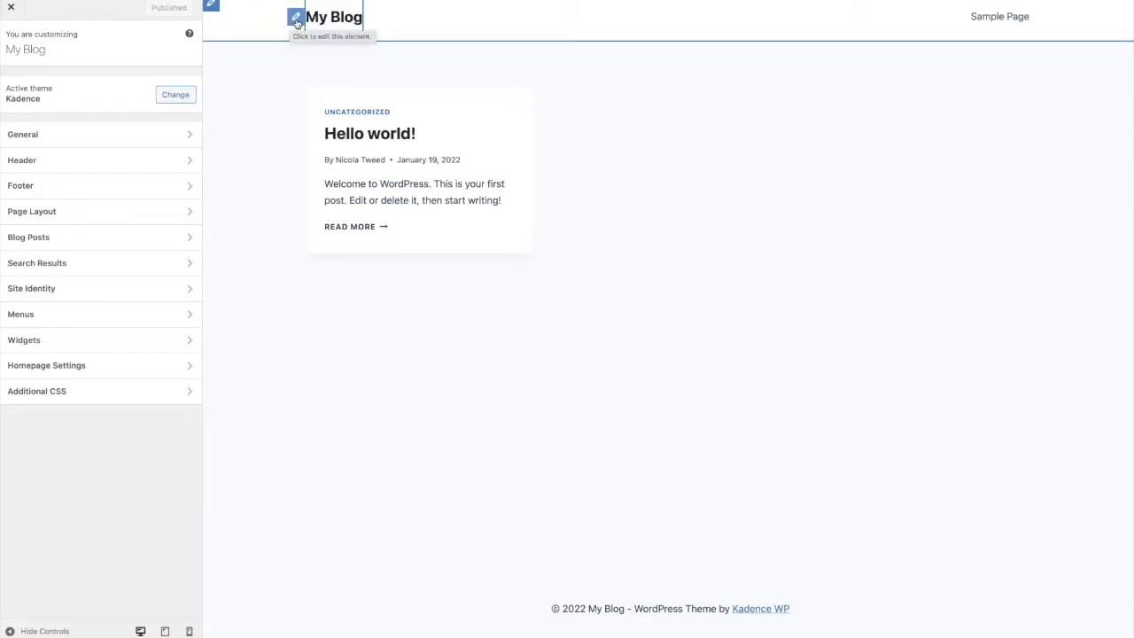
click(297, 19)
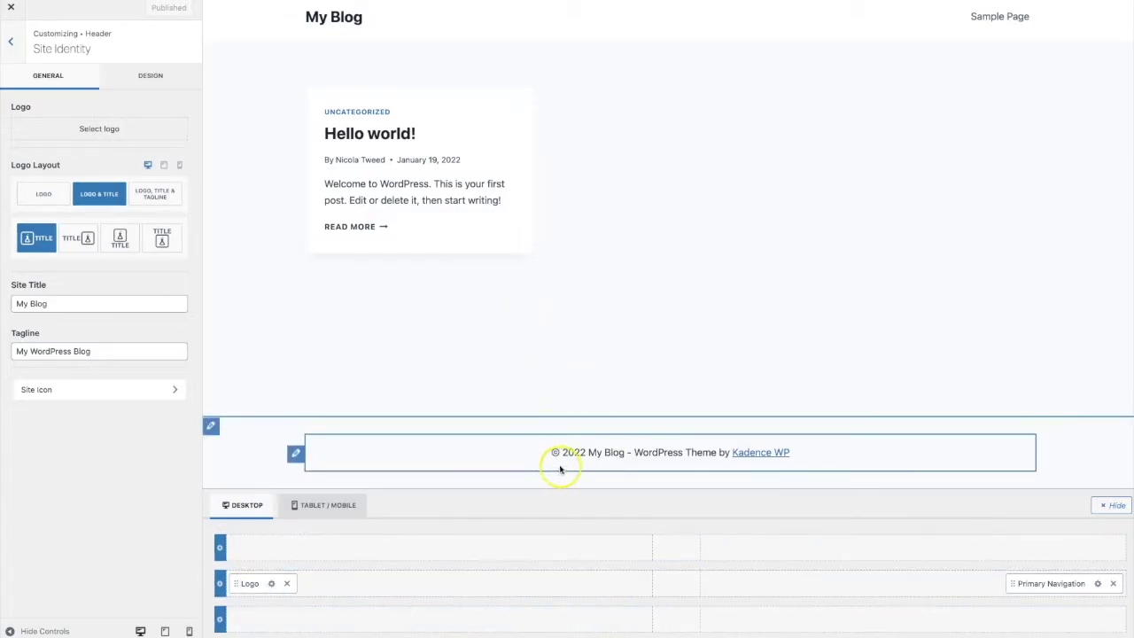
click(297, 454)
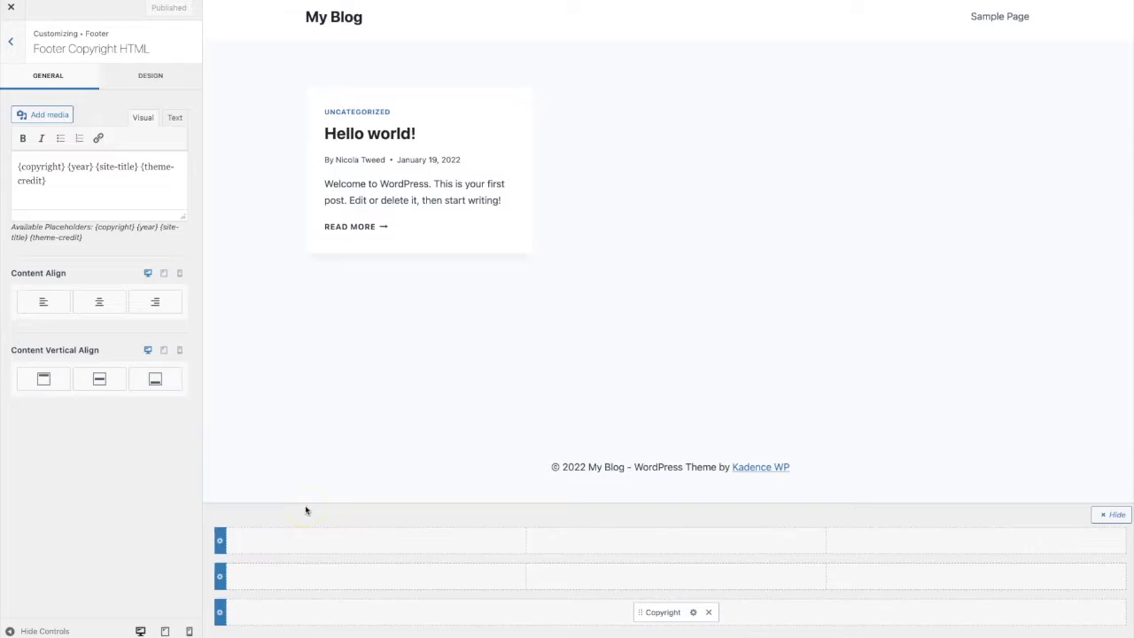
click(292, 18)
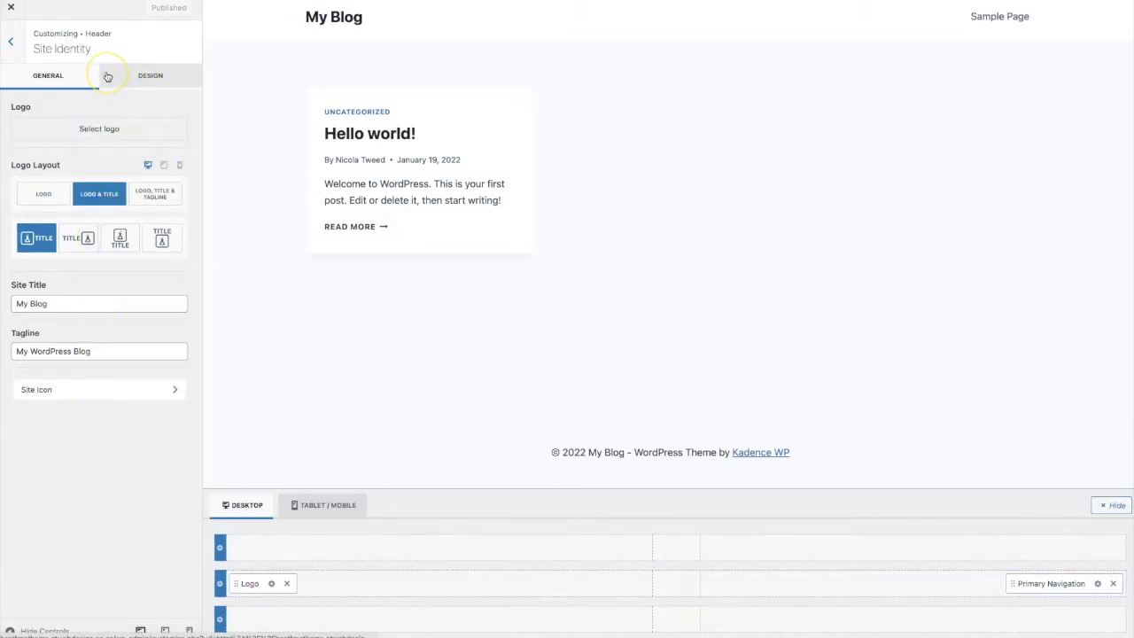
click(124, 128)
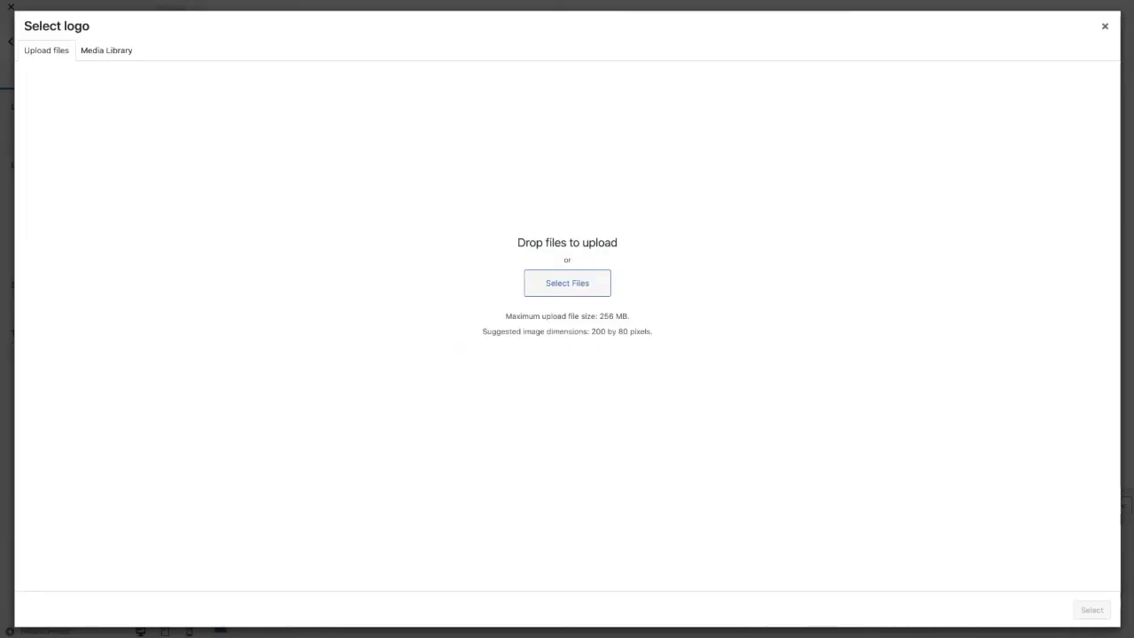
Upload PP Logo.png as the site logo and set Logo Layout to Logo only
key(super+Tab)
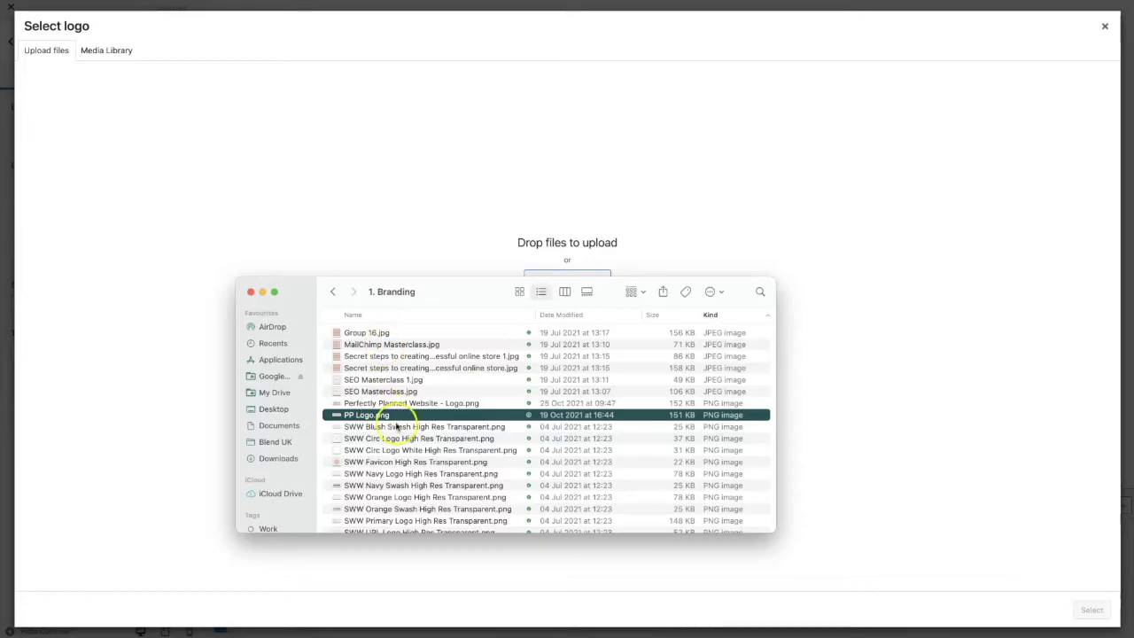
drag(400, 417, 456, 246)
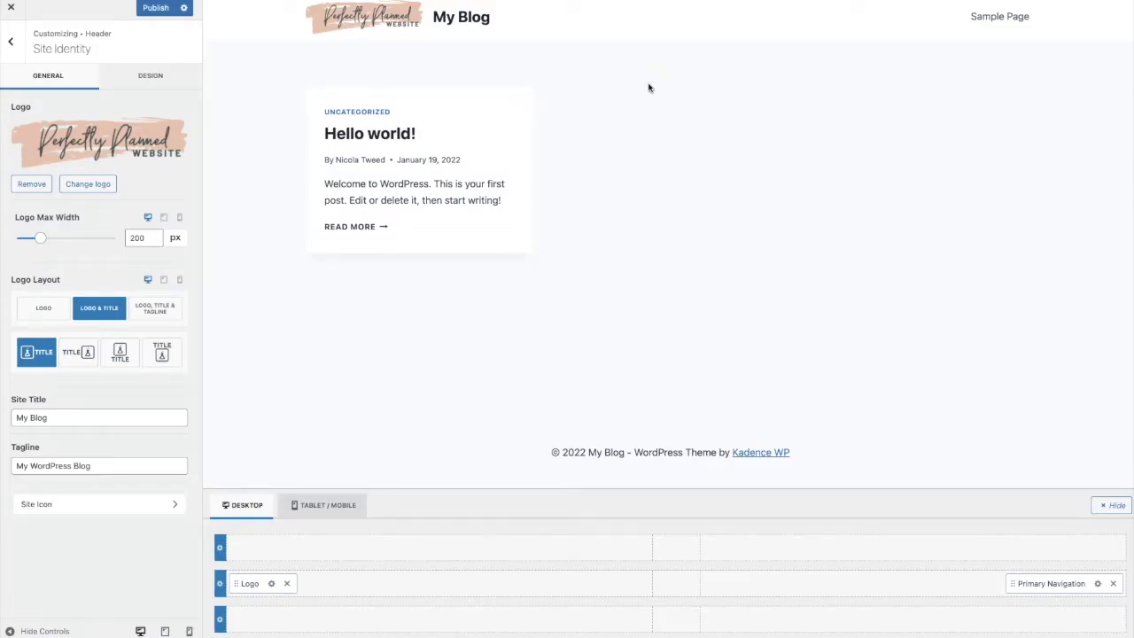
click(43, 307)
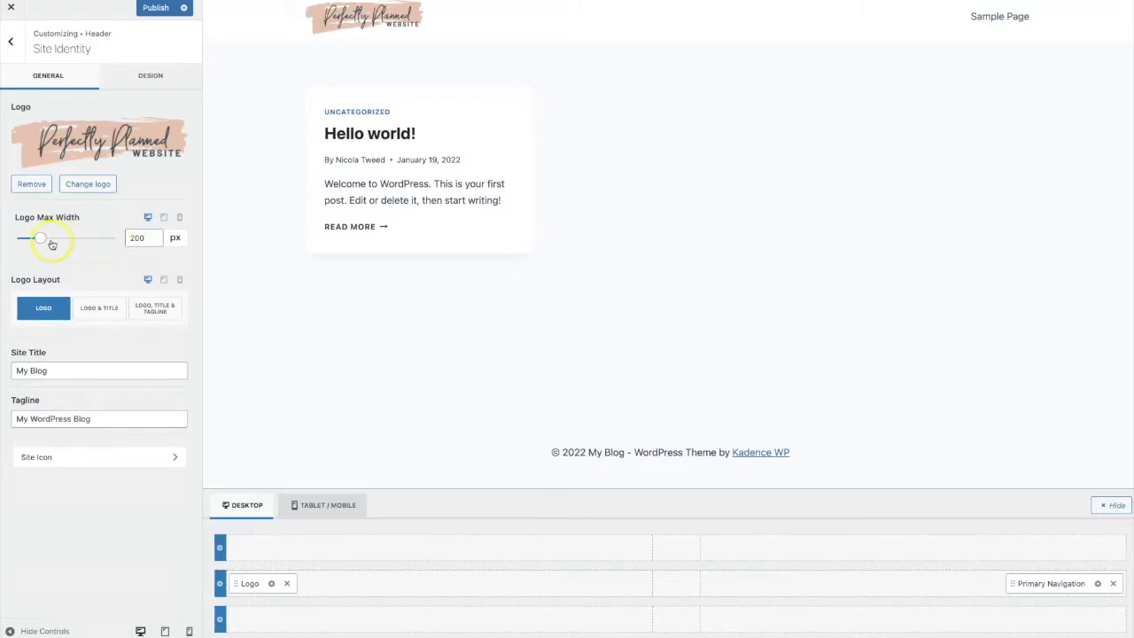
Set logo max width to 346 px, centre it in the Main Row, and move navigation to the Bottom Row
drag(42, 239, 59, 241)
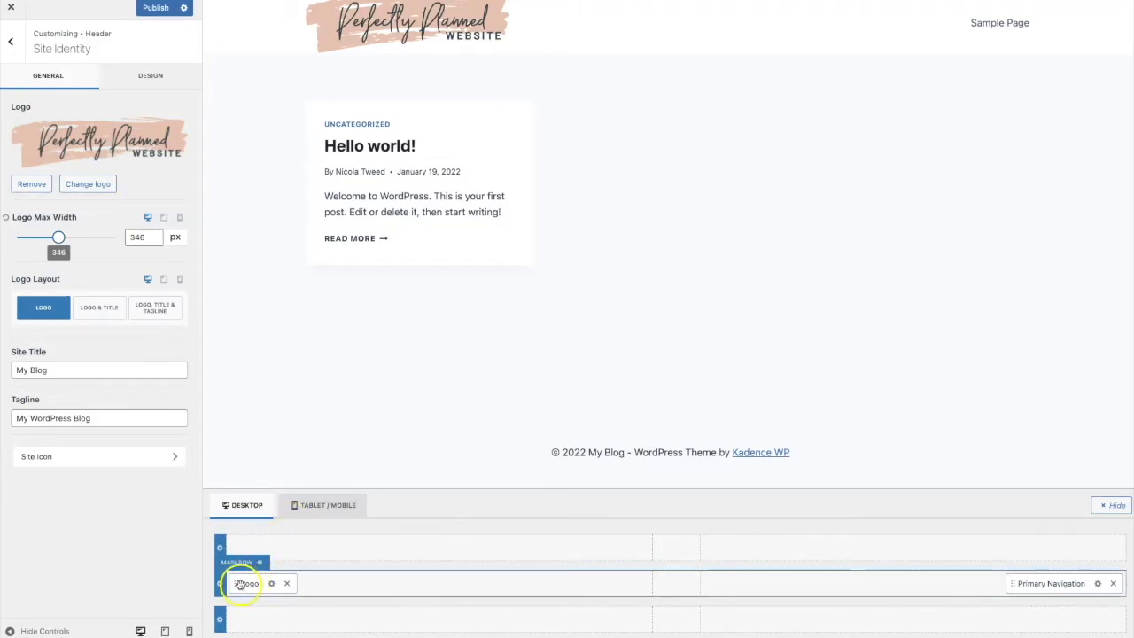
drag(241, 585, 664, 586)
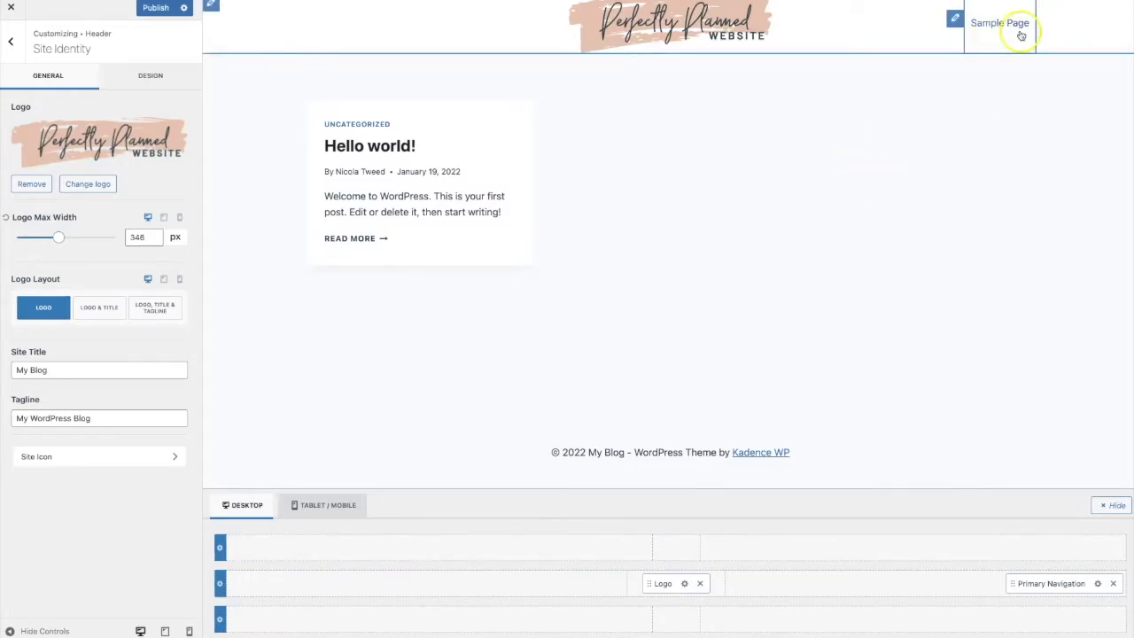
drag(1019, 583, 657, 618)
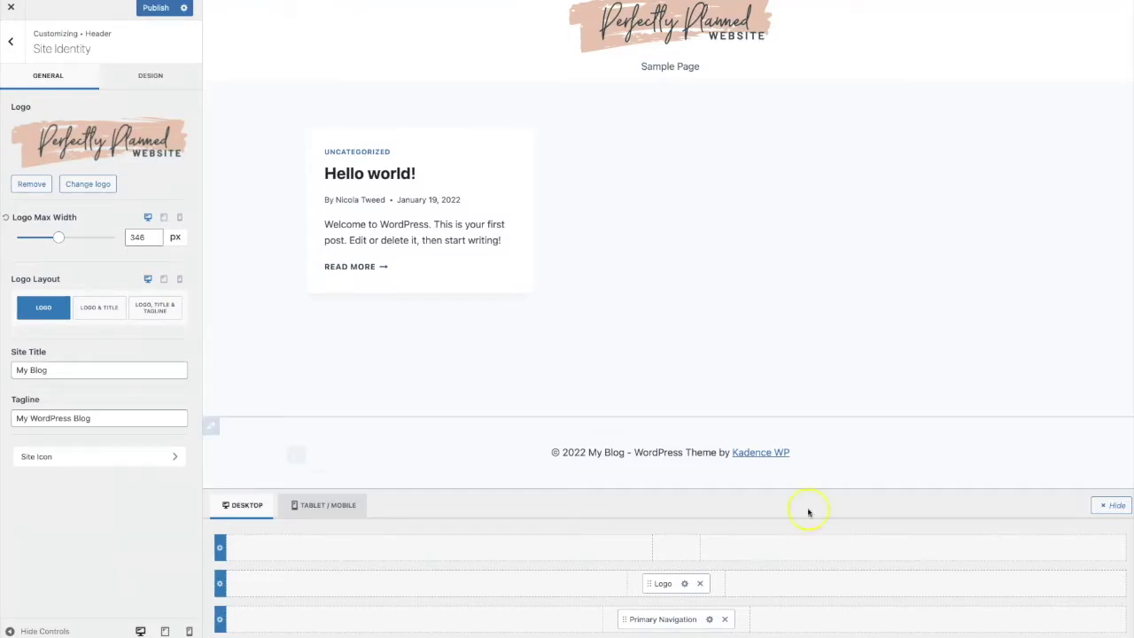
mouse_move(827, 615)
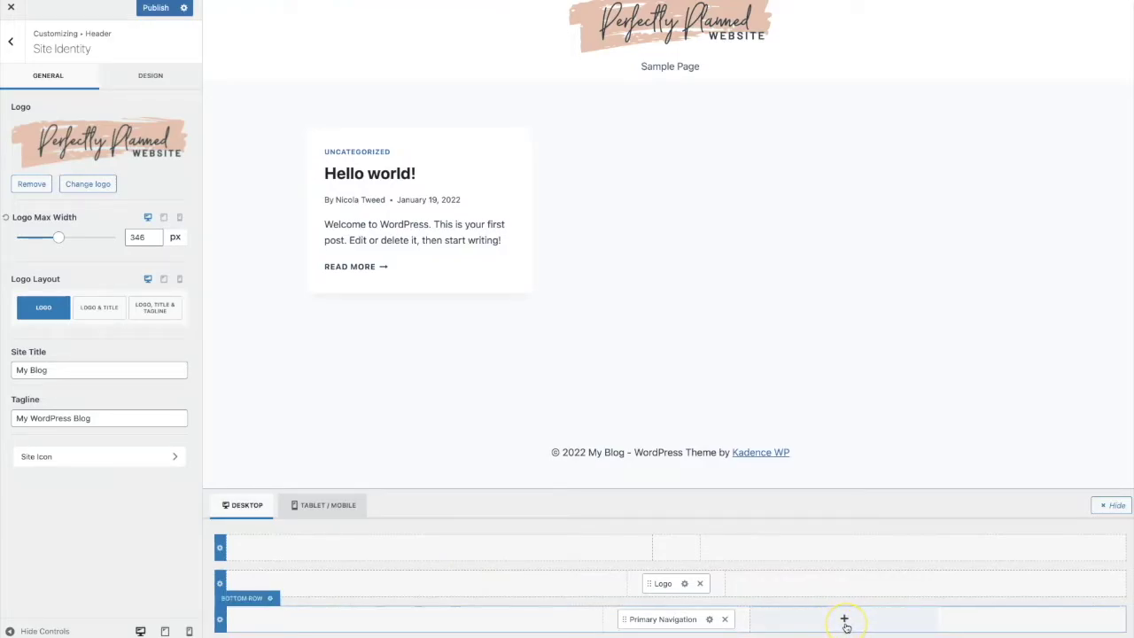
Add a Search element beside the navigation in the header's Bottom Row
click(846, 624)
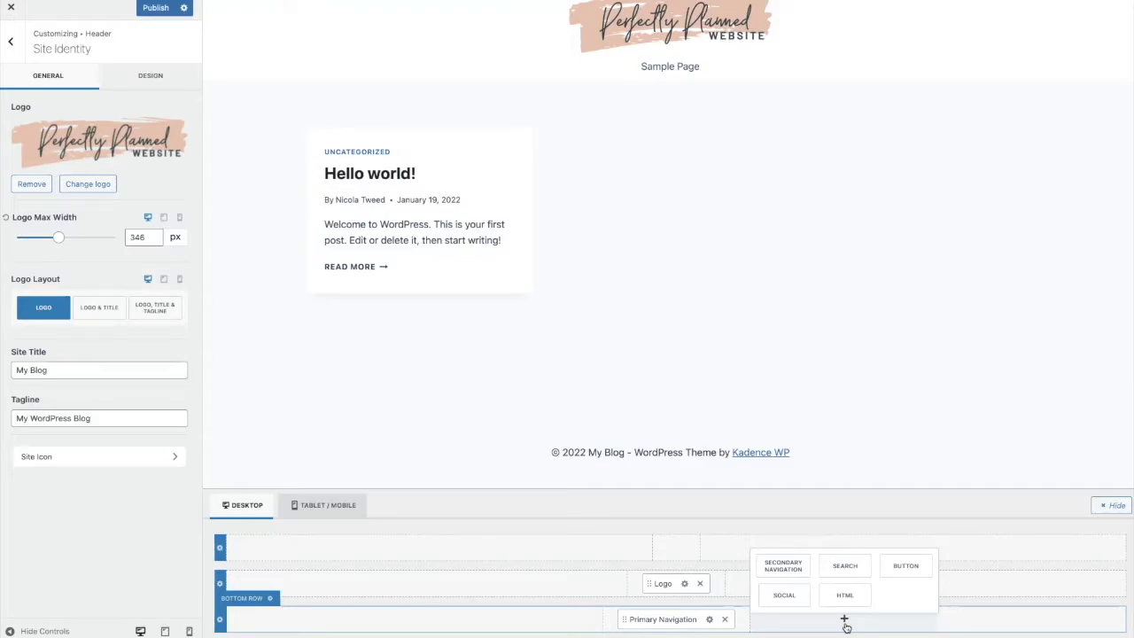
click(844, 567)
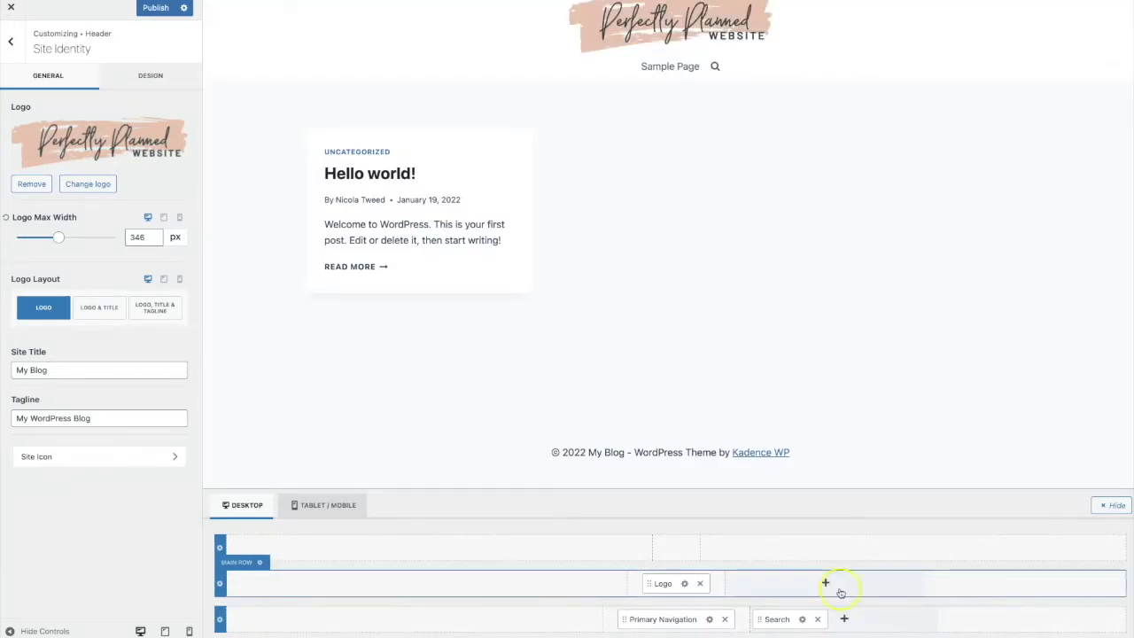
click(803, 621)
click(803, 620)
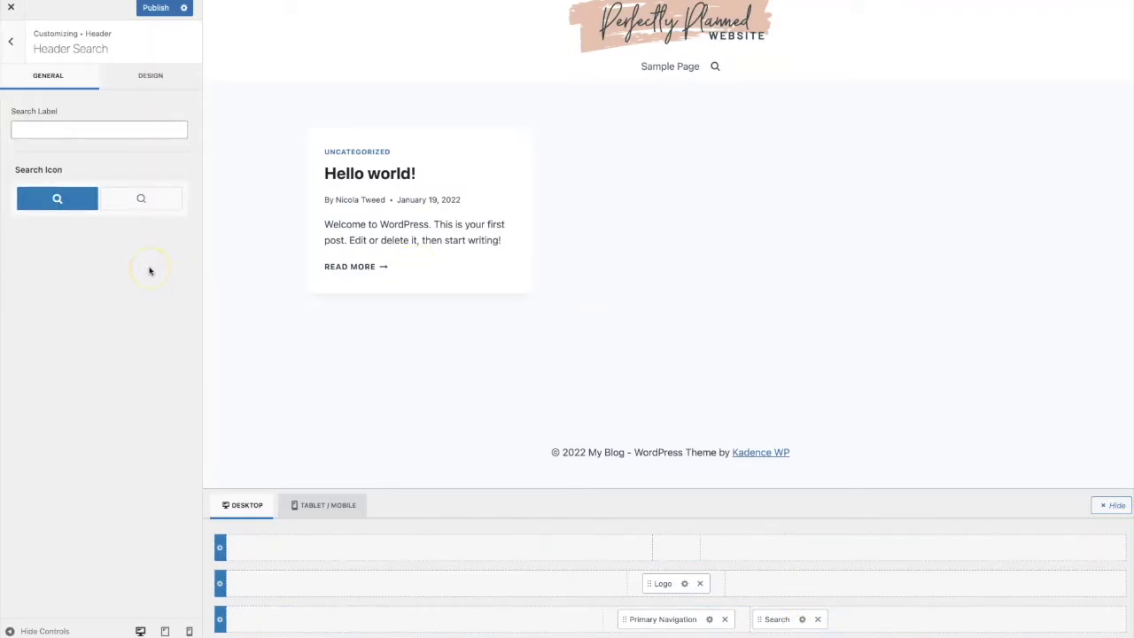
Check the search label and Design options, then open the Footer Copyright settings
click(99, 132)
click(148, 82)
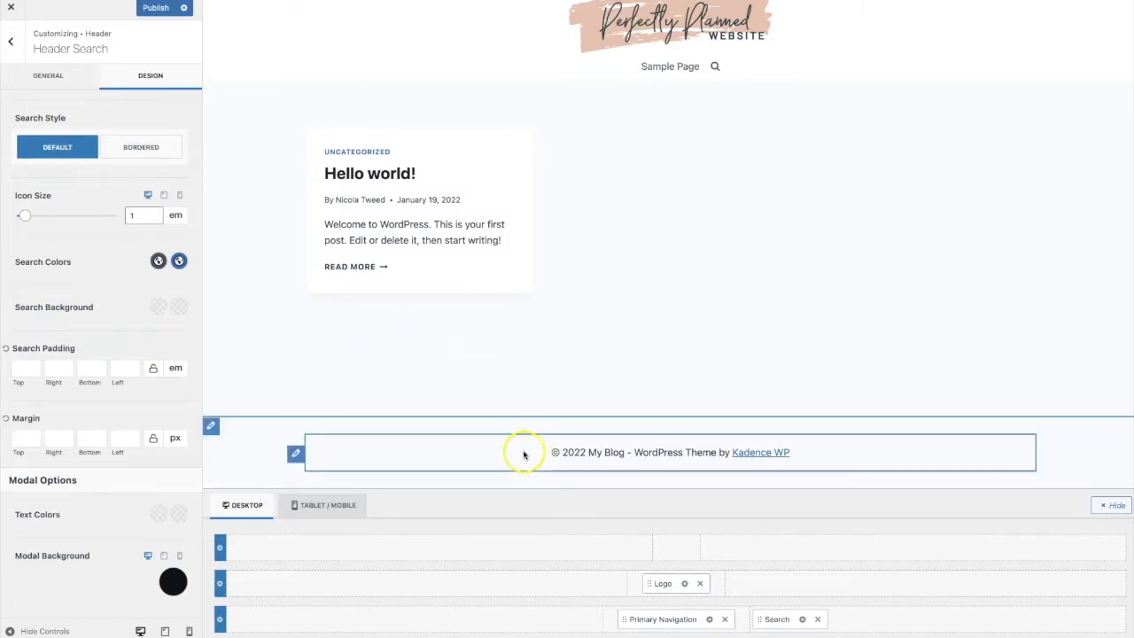
click(296, 453)
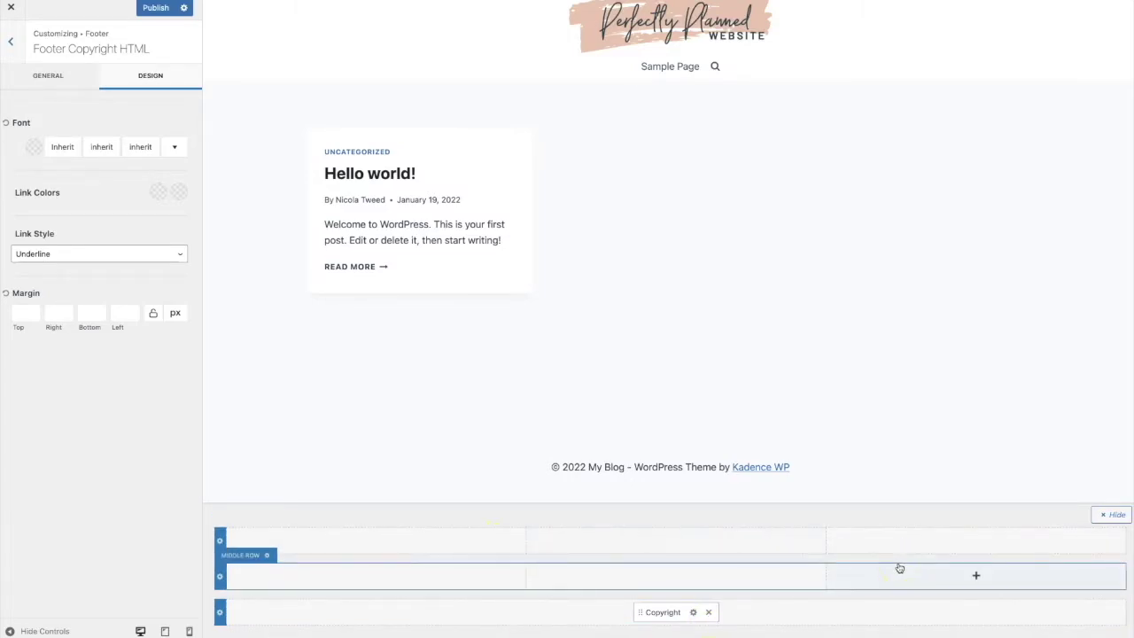
View the elements available for the footer's Middle Row
click(674, 576)
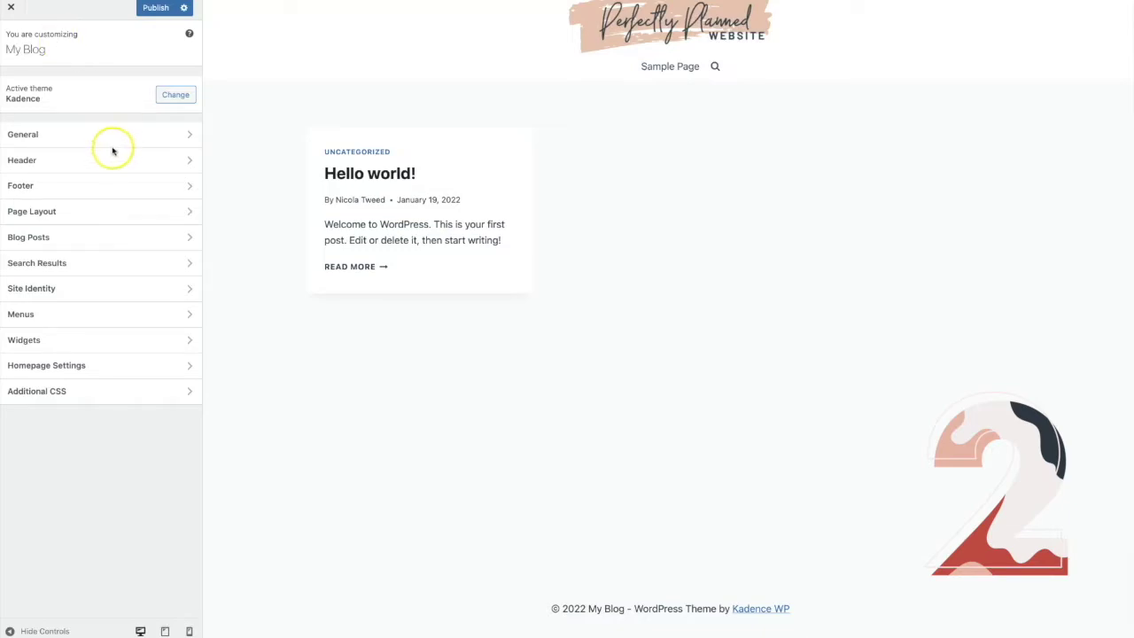
In General > Colors, change the first Global Palette accent colour to magenta D125C4
click(80, 142)
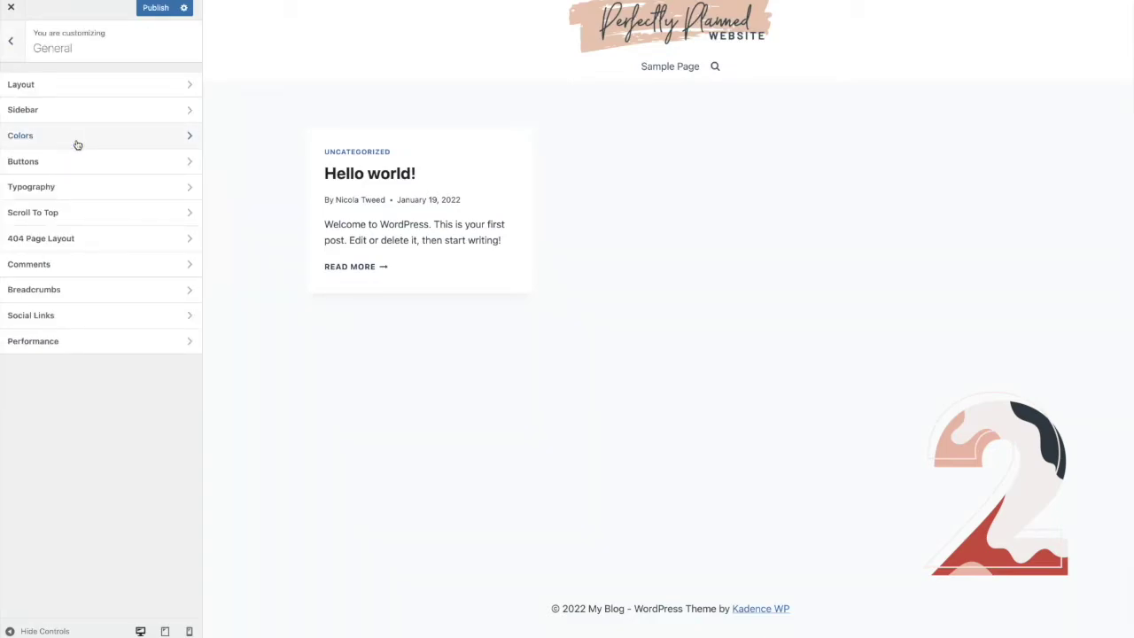
click(78, 144)
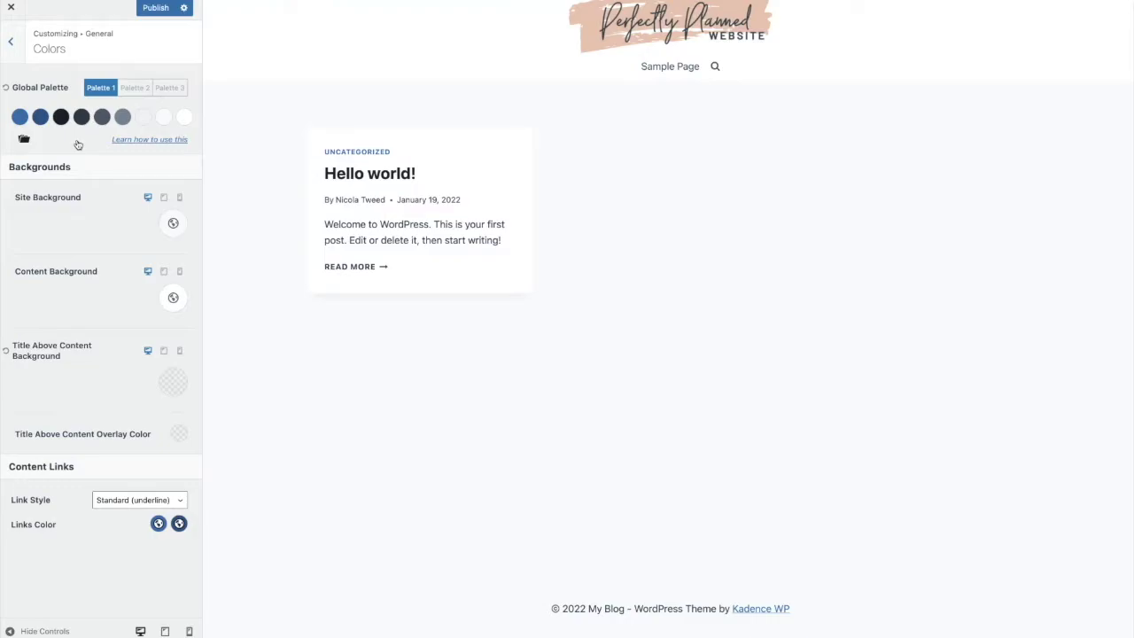
click(23, 122)
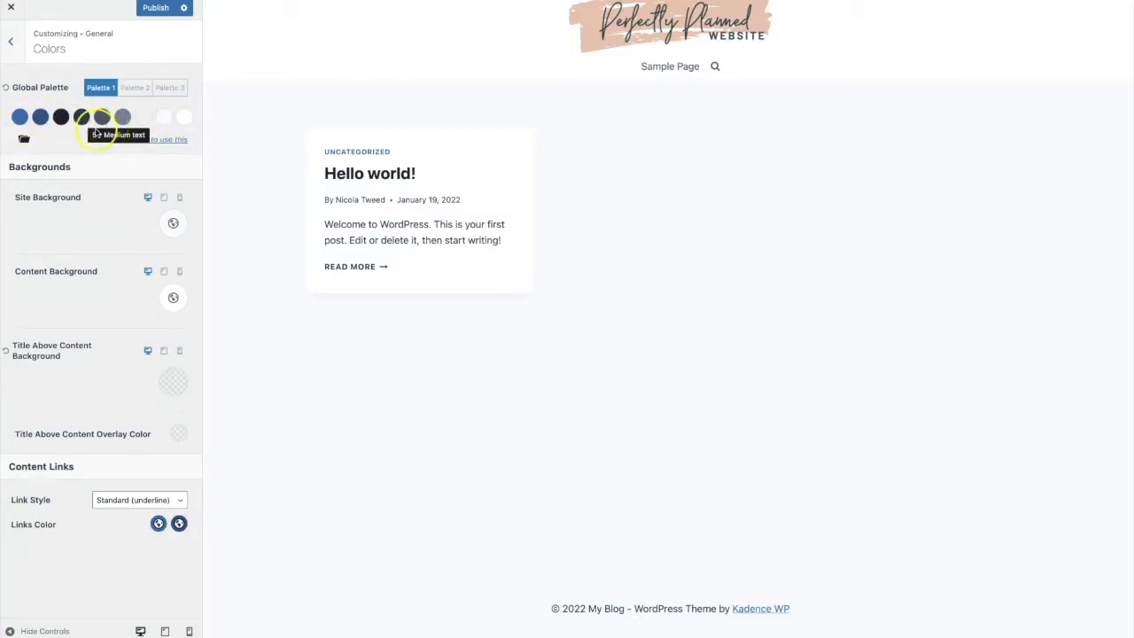
click(20, 118)
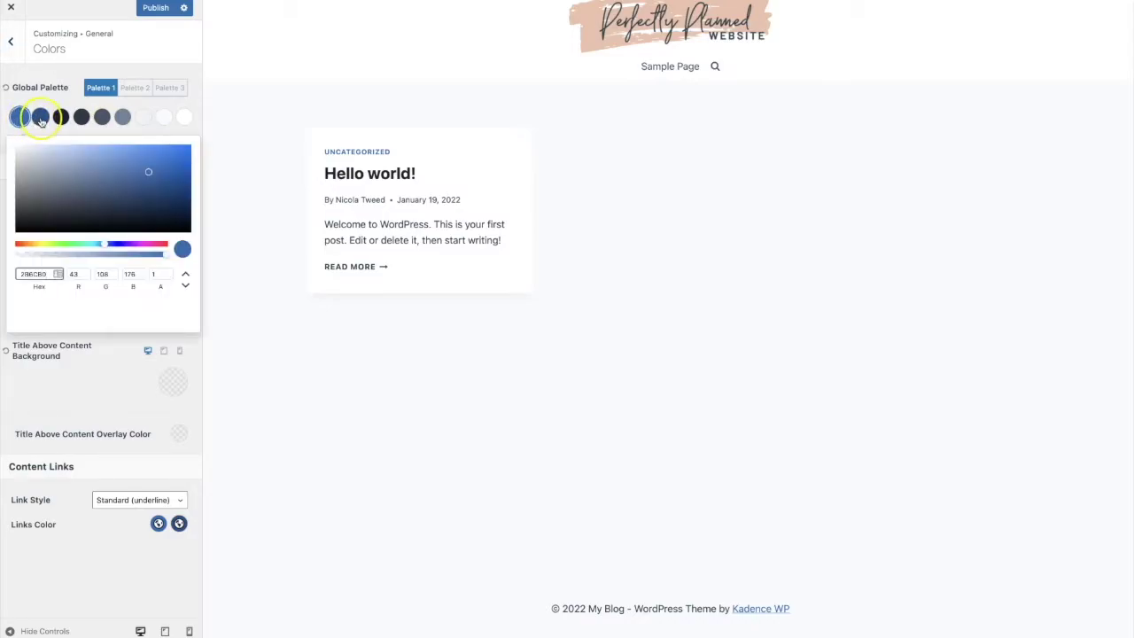
click(94, 134)
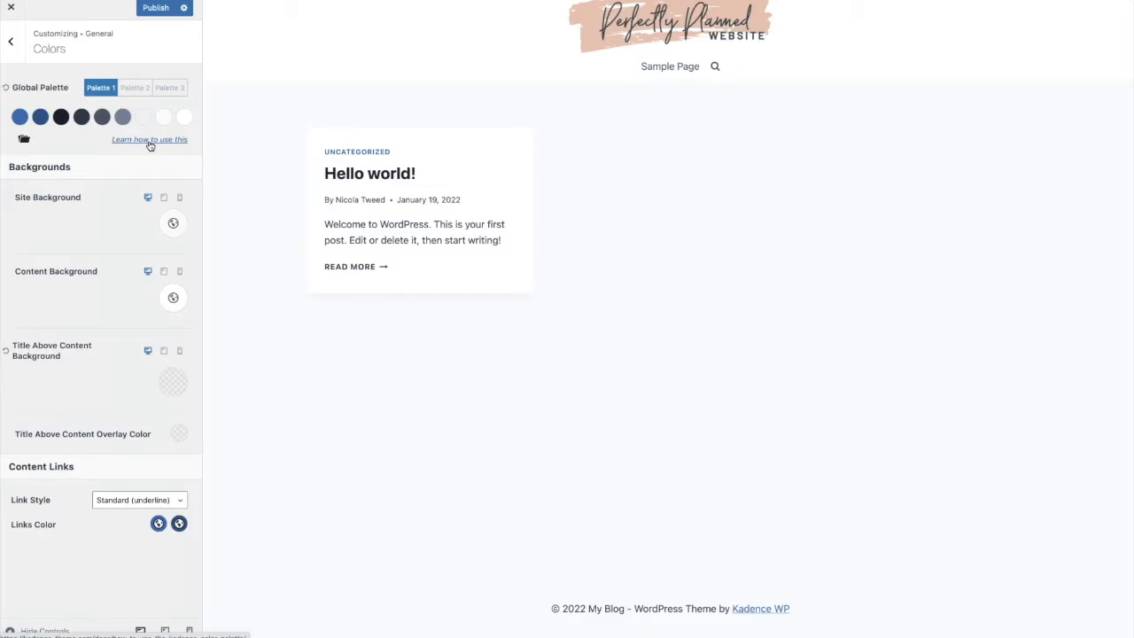
click(19, 117)
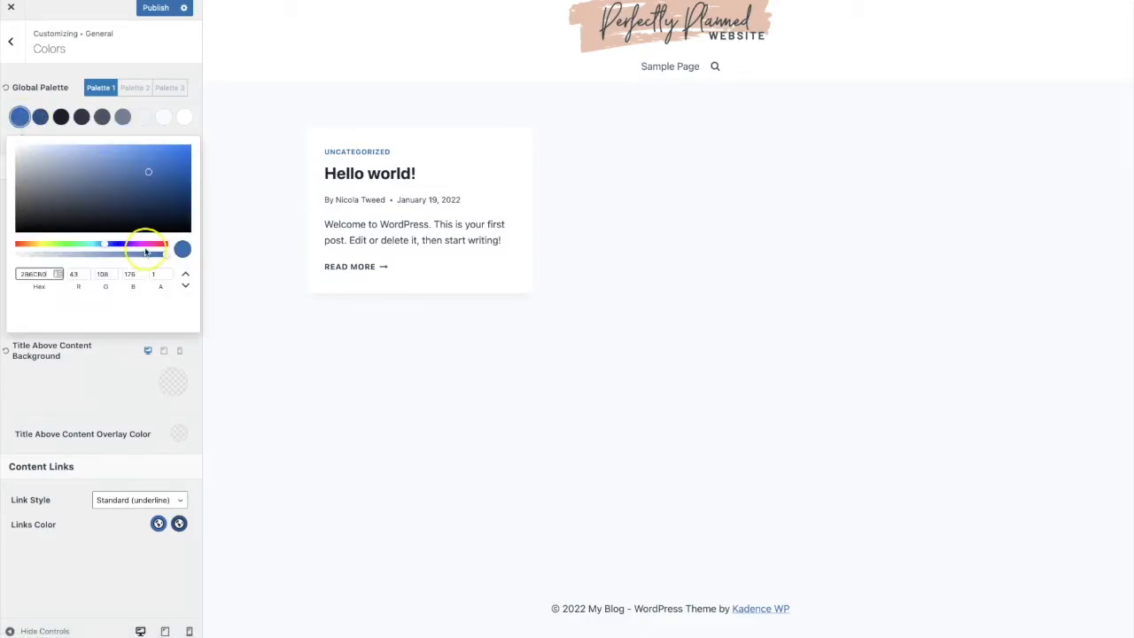
click(145, 245)
click(160, 160)
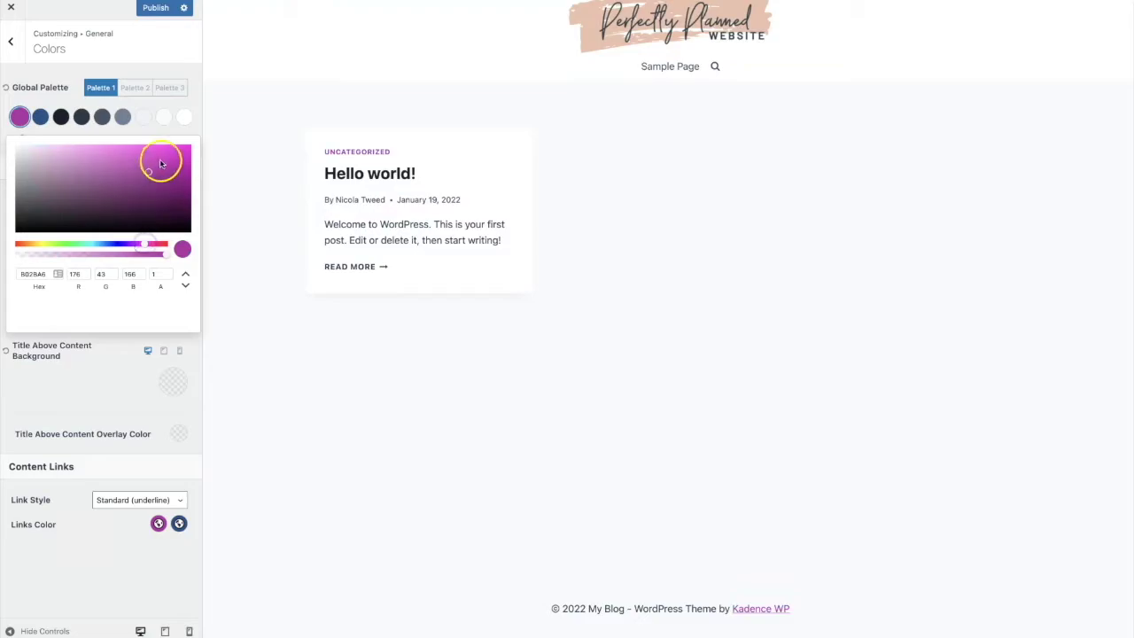
click(113, 534)
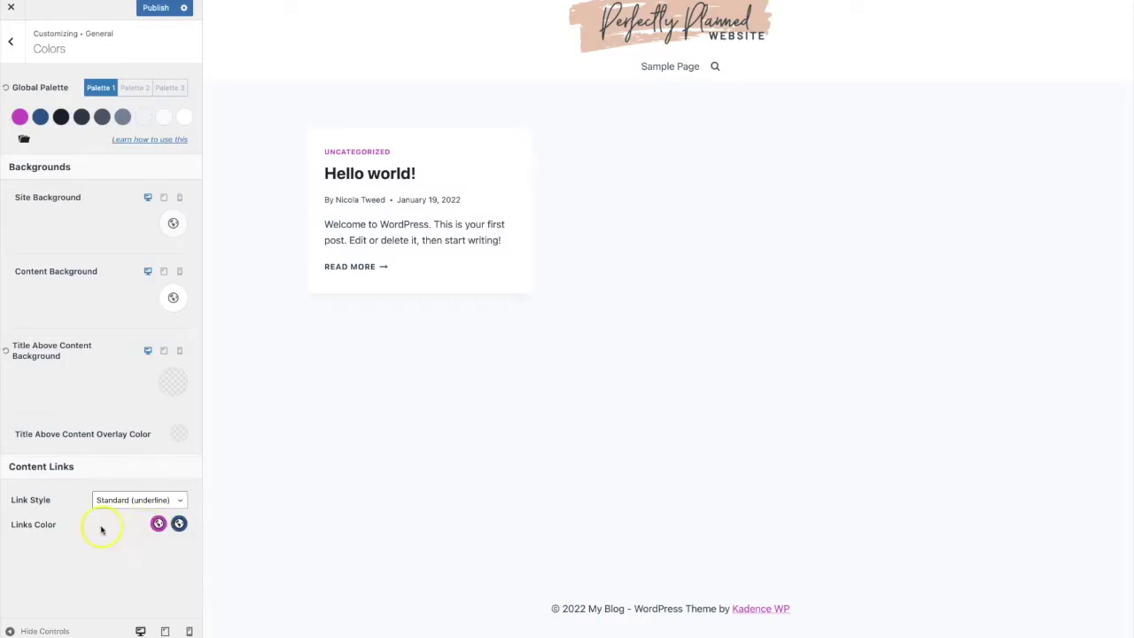
Make the Links Color yellow and change the second palette accent colour to teal
click(158, 524)
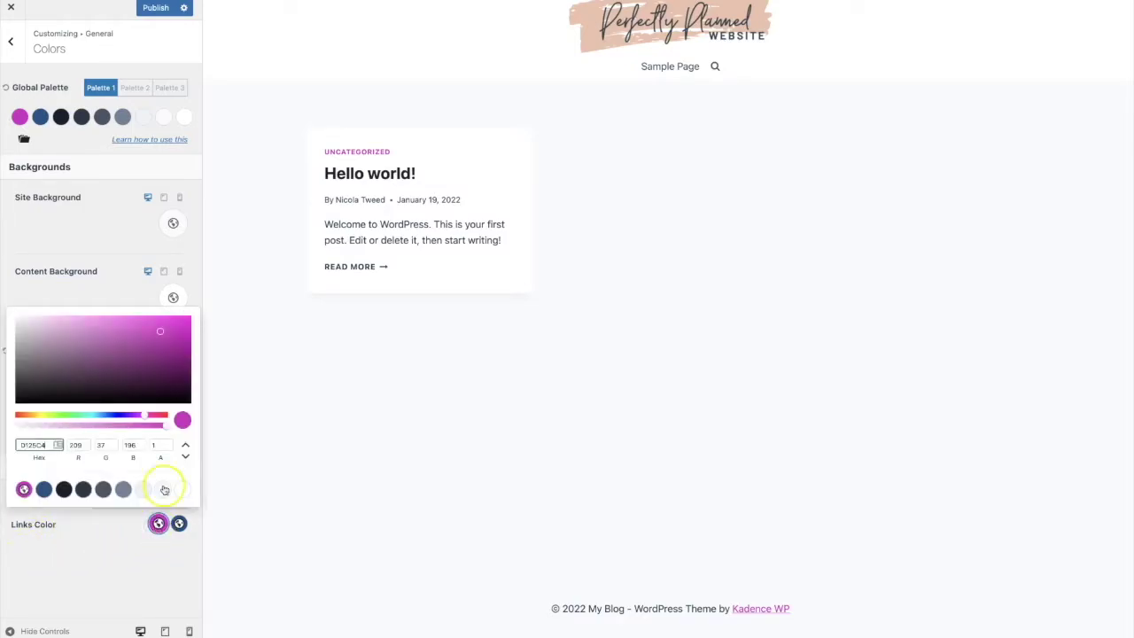
drag(143, 414, 39, 418)
click(81, 537)
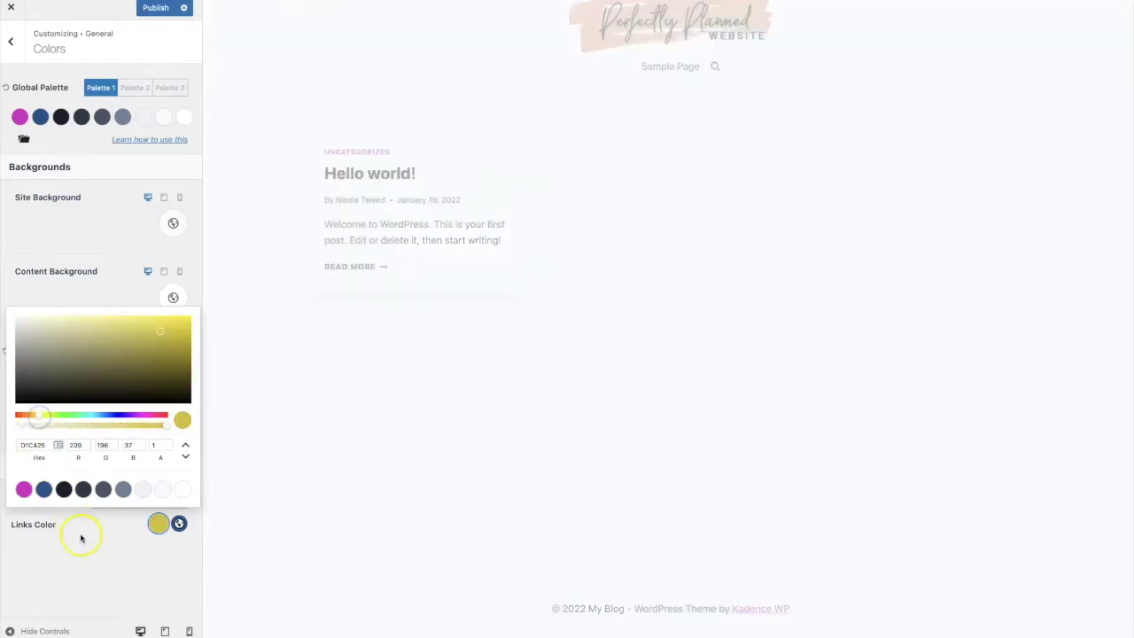
click(41, 117)
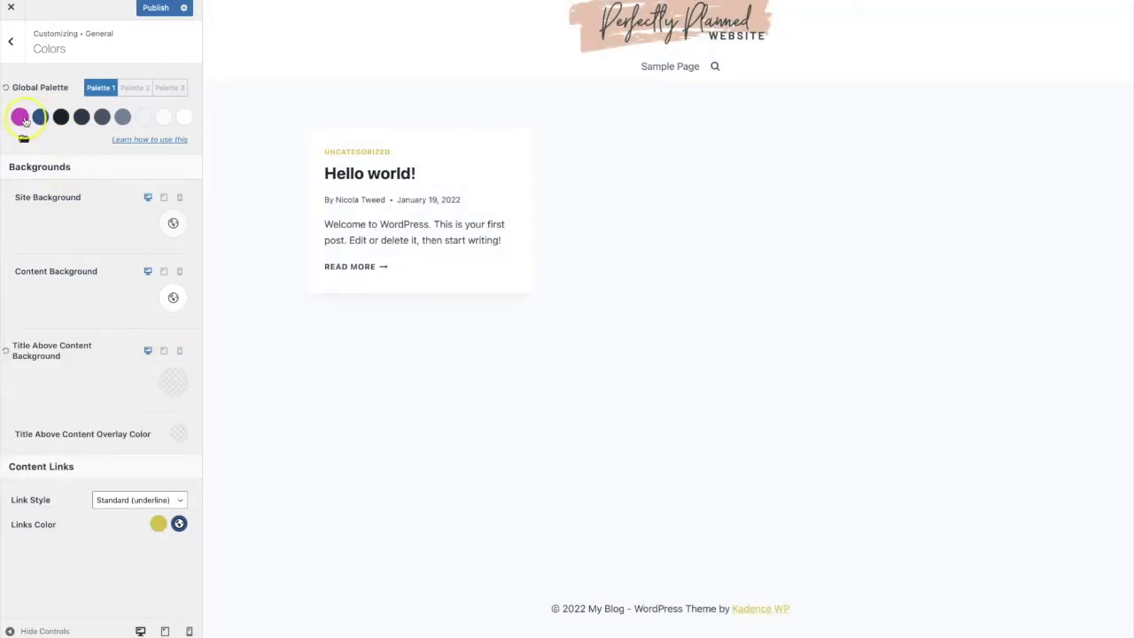
click(40, 118)
drag(83, 248, 66, 243)
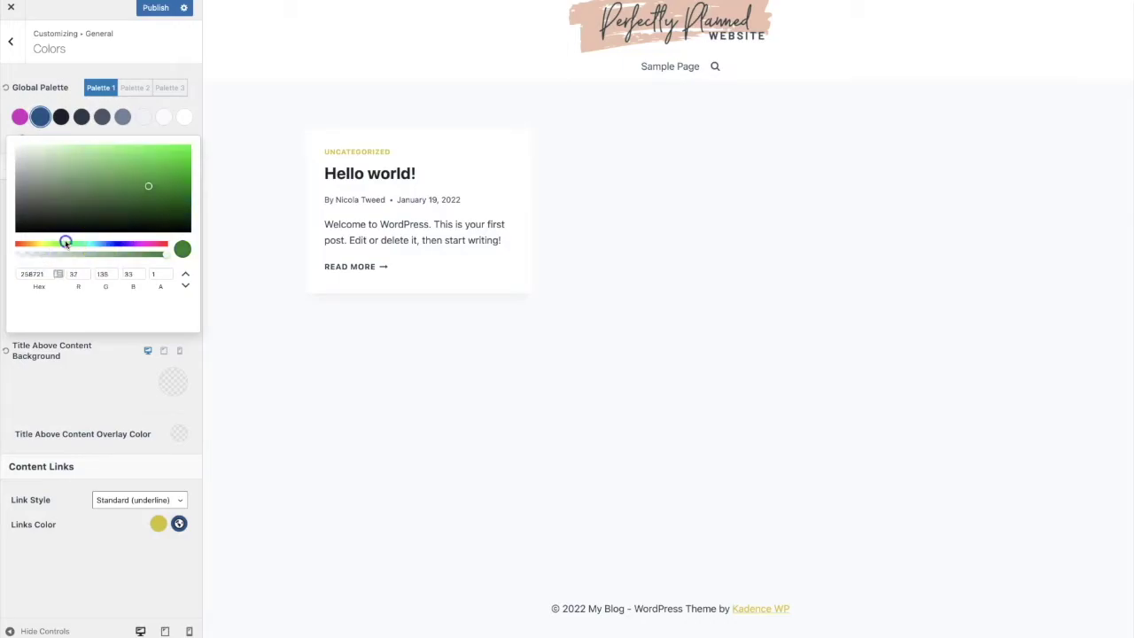
click(81, 520)
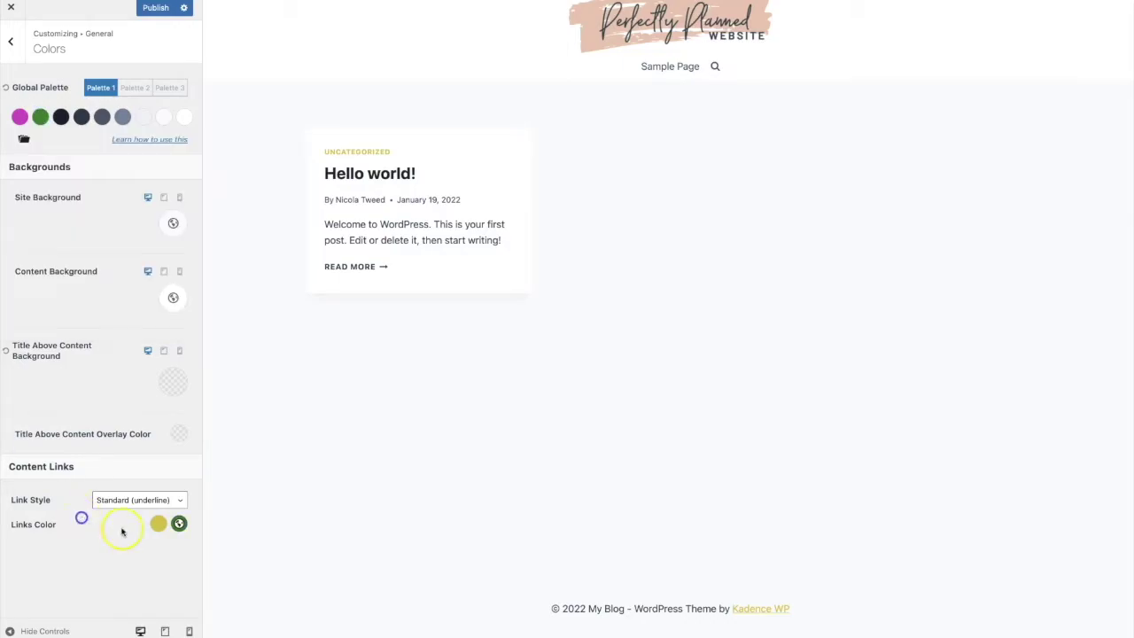
click(40, 116)
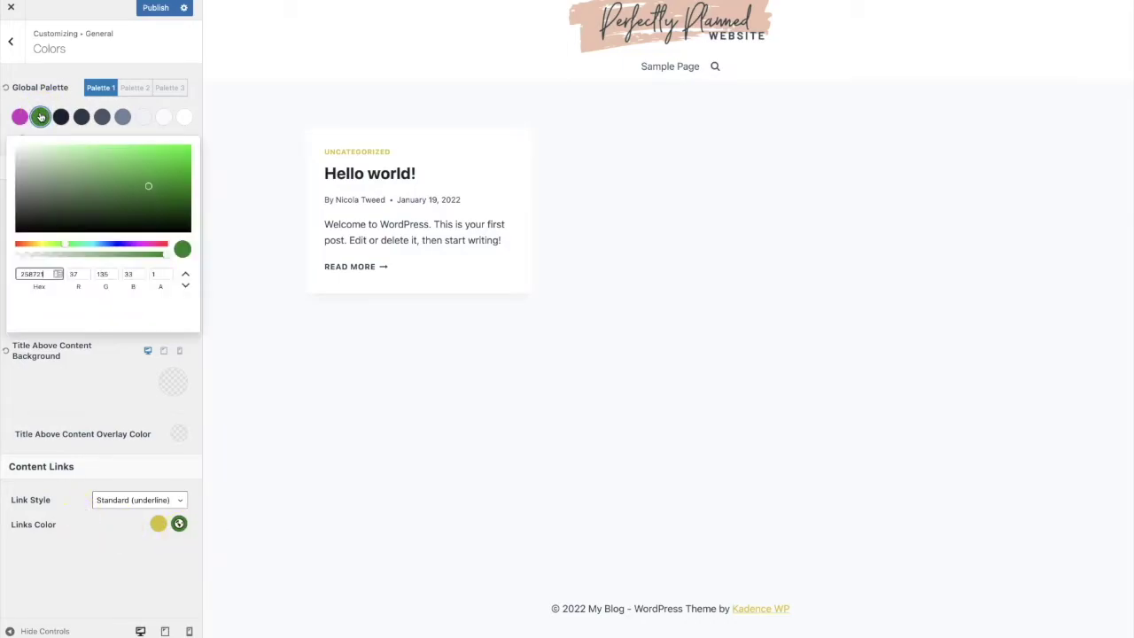
click(91, 245)
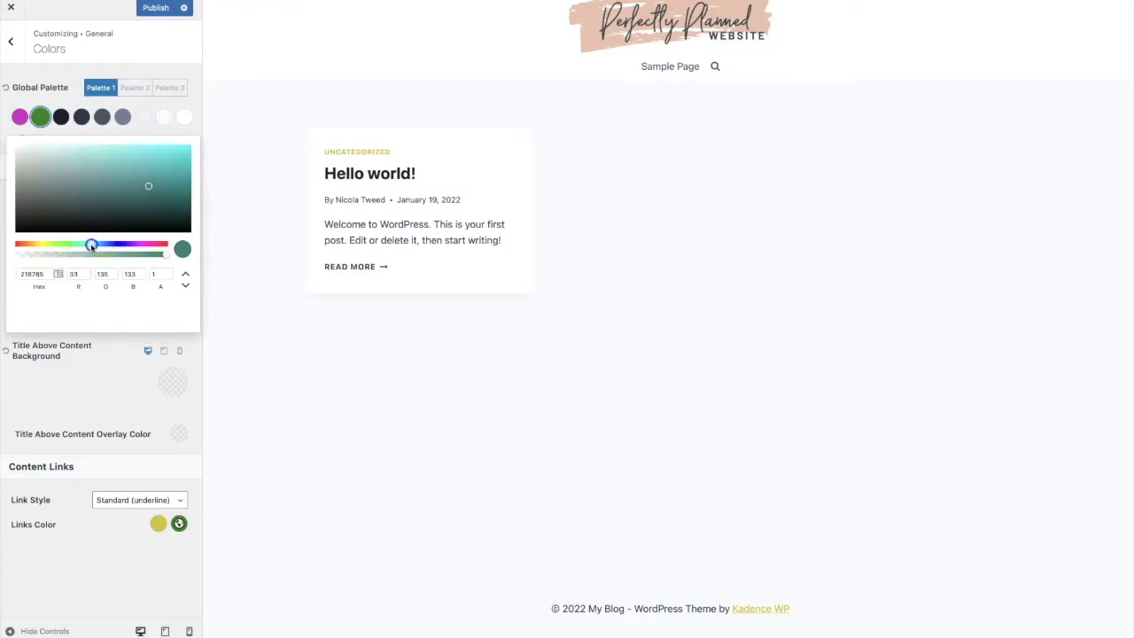
click(91, 558)
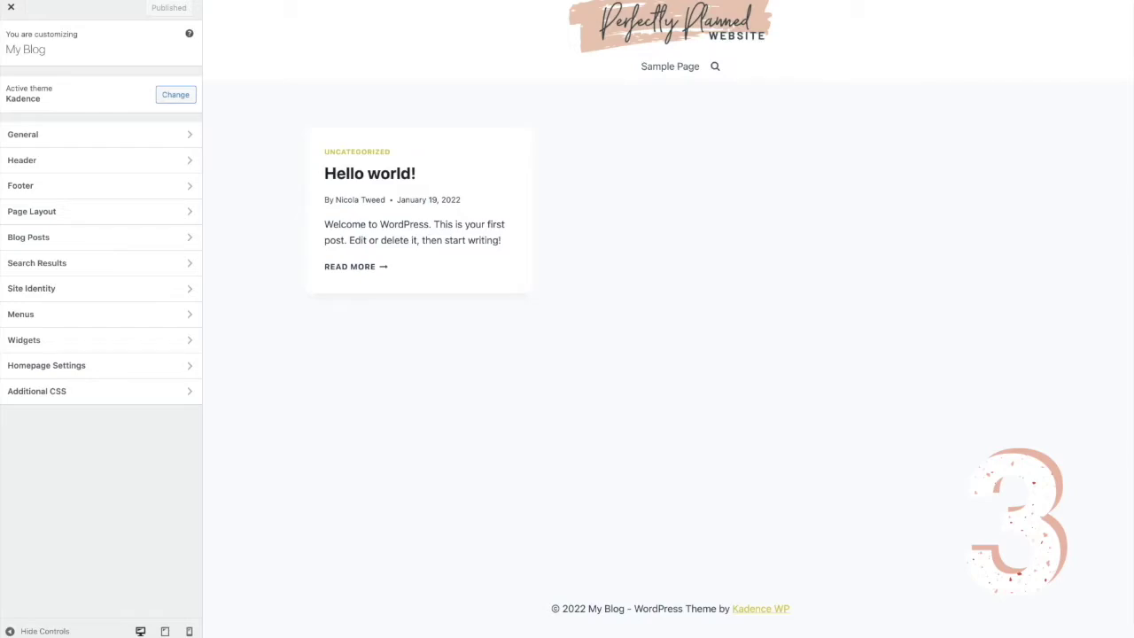
Set the Base Font to Amita under General > Typography
click(26, 135)
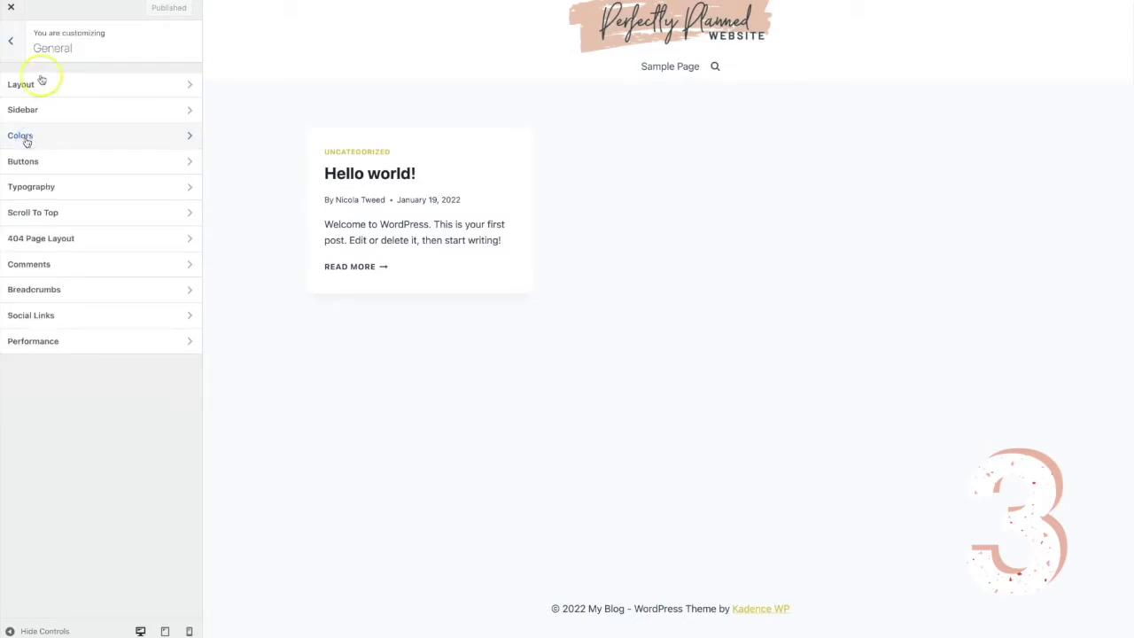
click(50, 189)
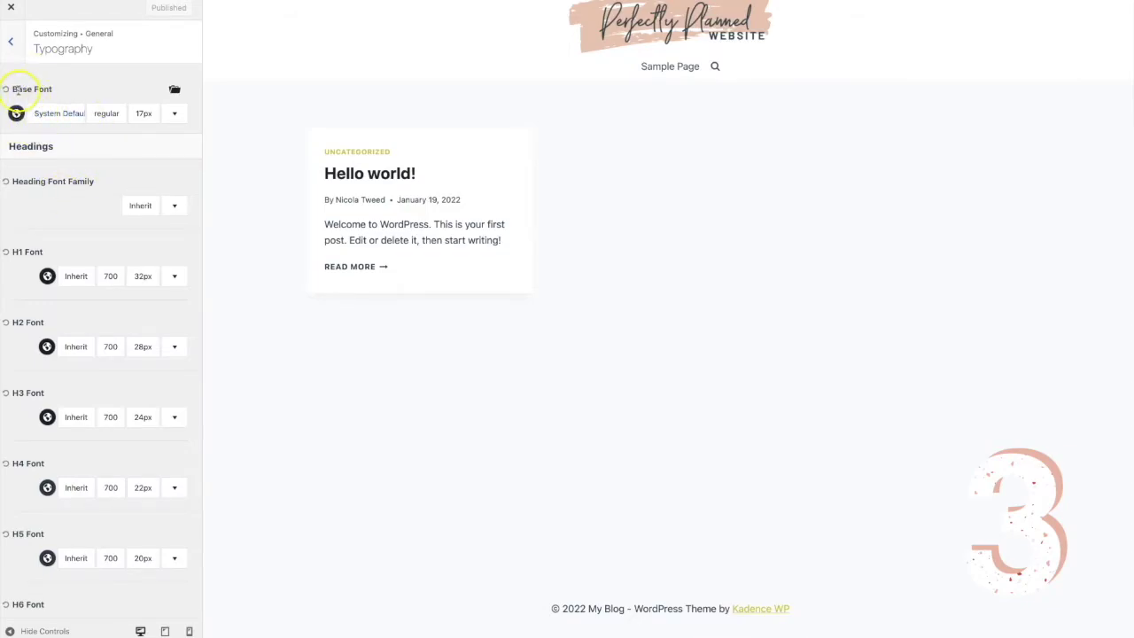
click(66, 120)
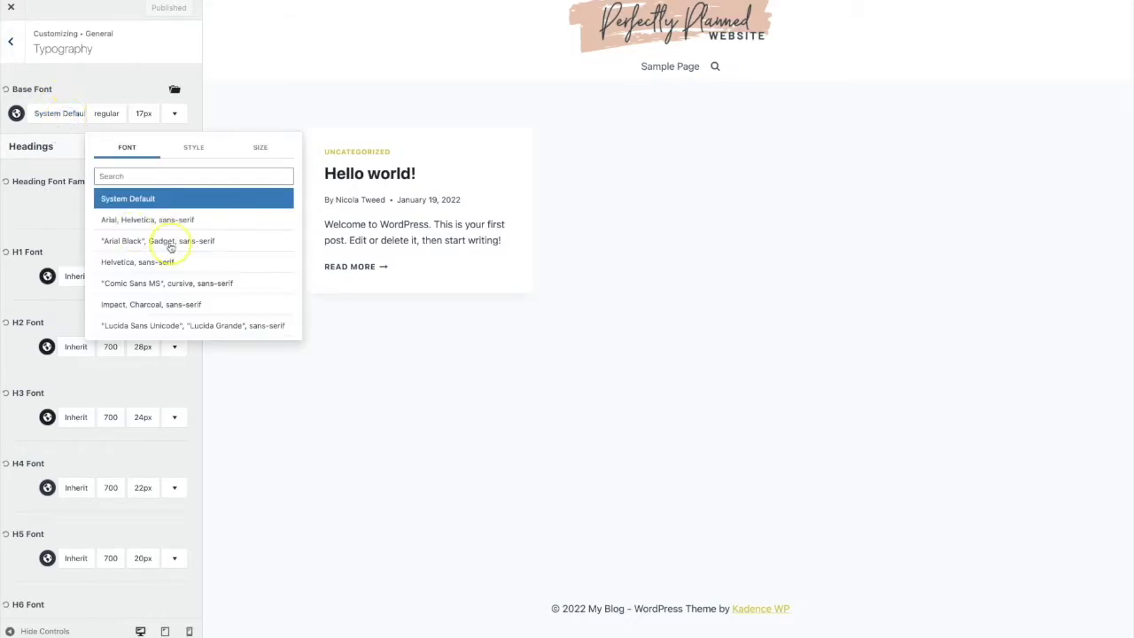
scroll(219, 255, down, 10)
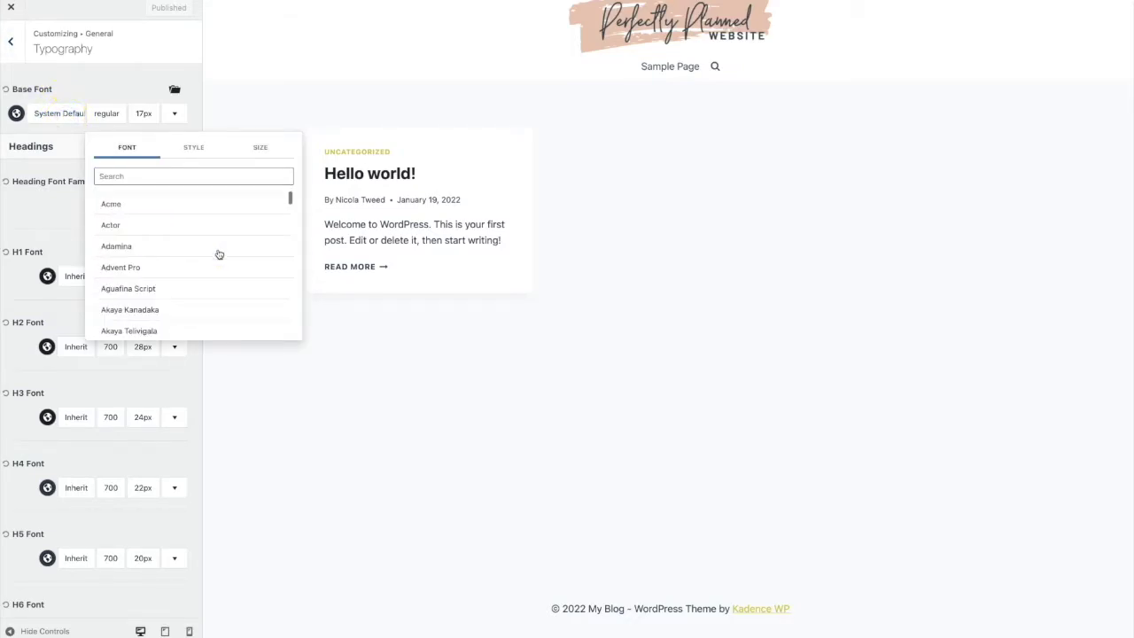
scroll(219, 255, down, 5)
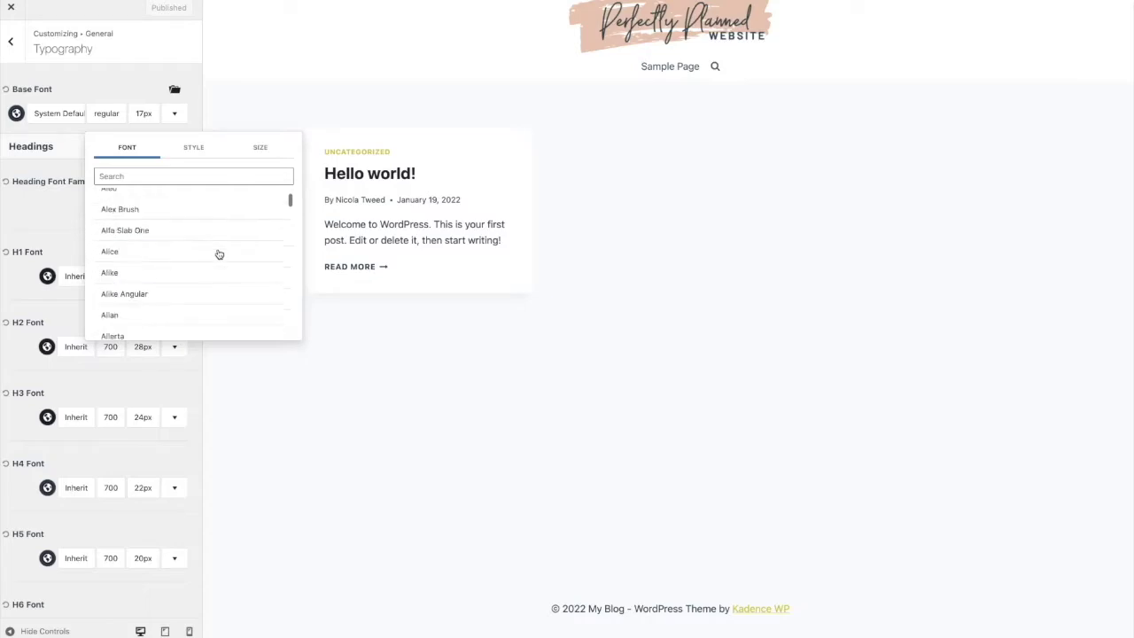
scroll(219, 254, down, 1)
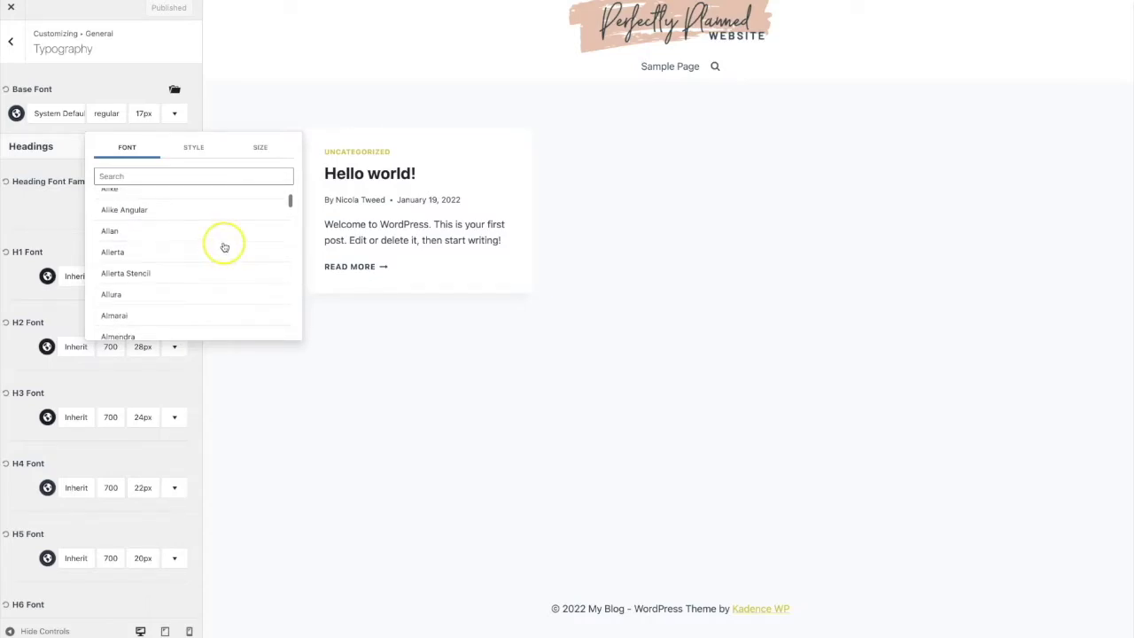
scroll(225, 250, down, 3)
scroll(225, 250, down, 2)
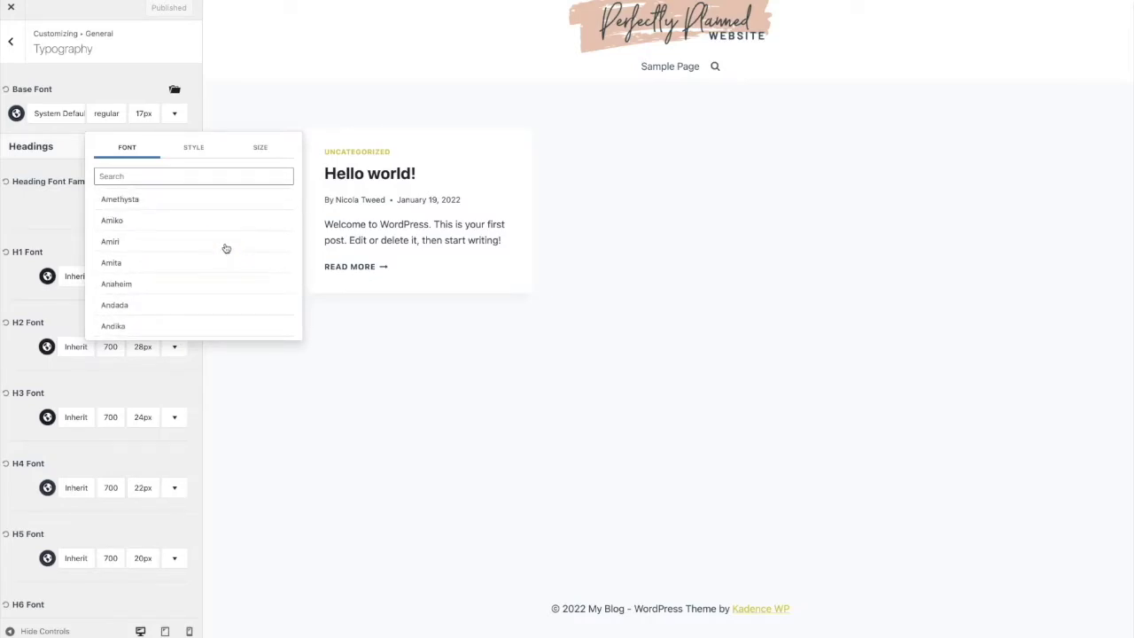
click(177, 263)
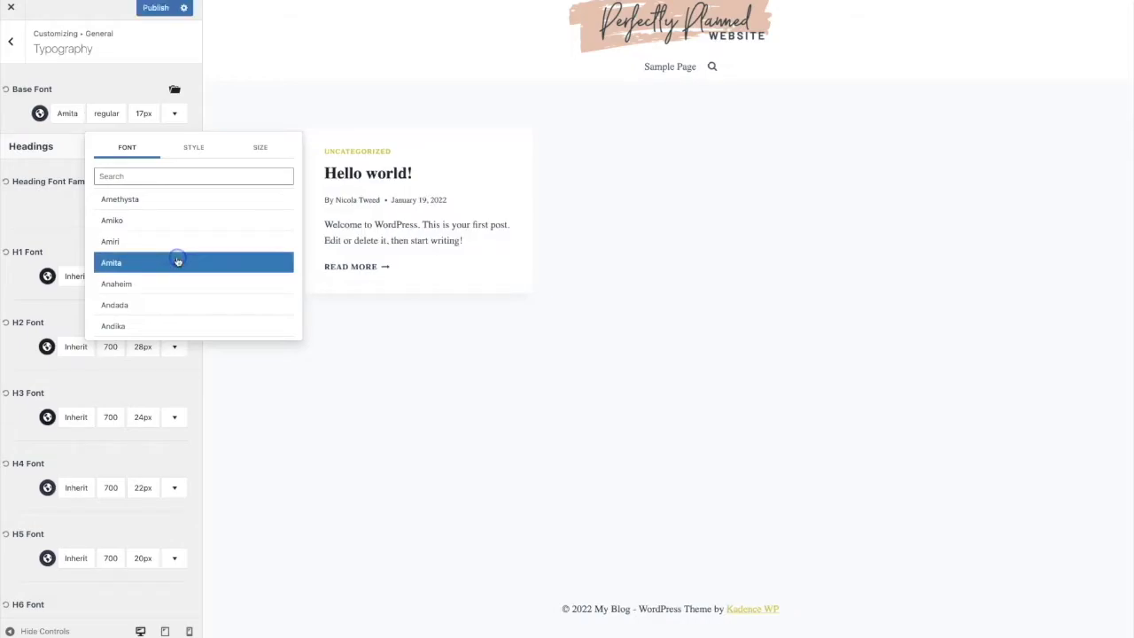
click(64, 228)
Browse the H1 heading font list and close it without changes
click(76, 277)
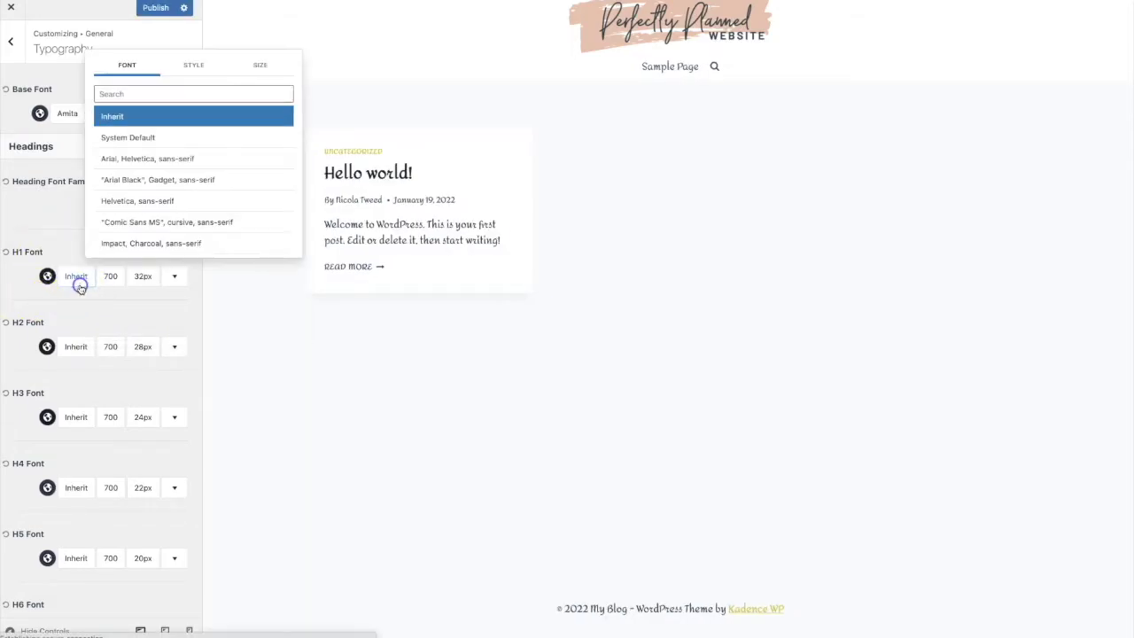
scroll(203, 203, down, 2)
scroll(202, 204, down, 10)
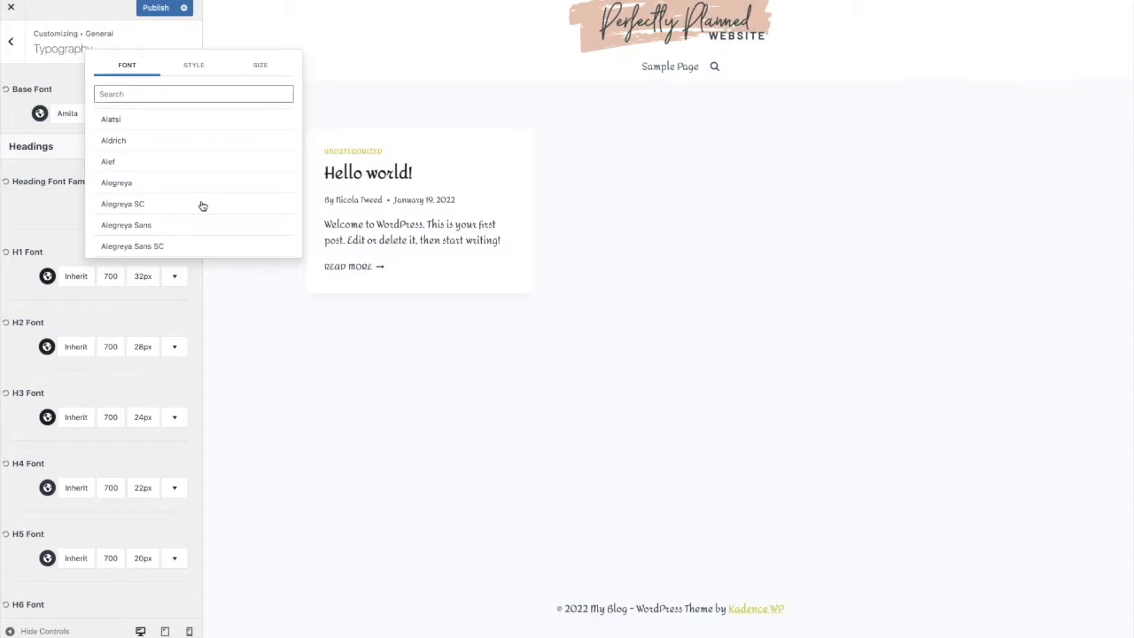
click(69, 215)
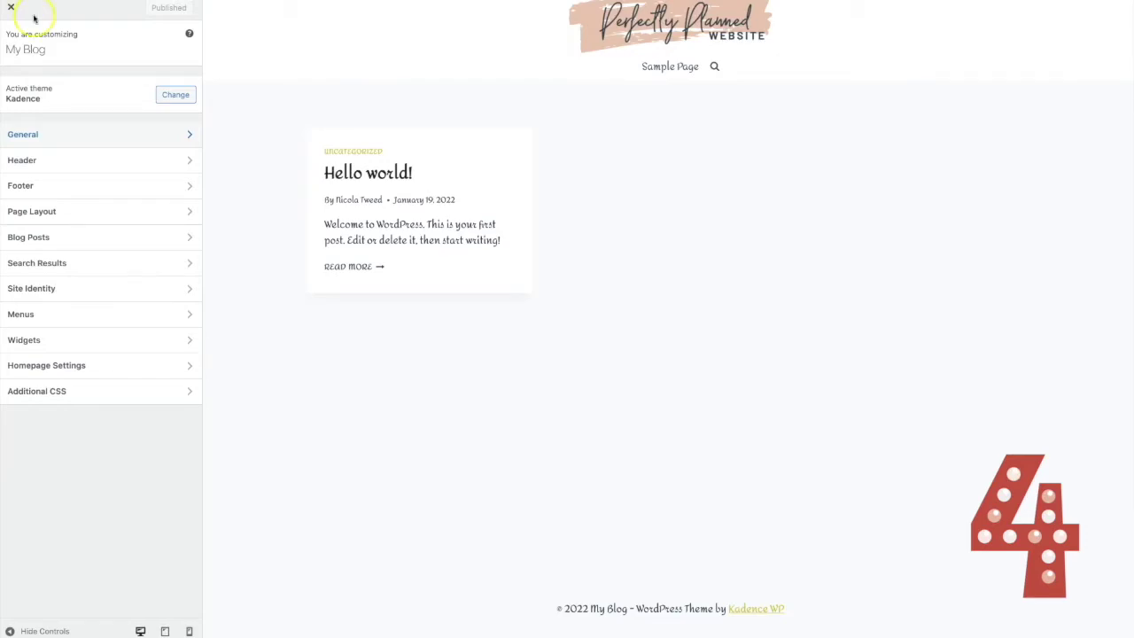
Preview the header Bottom Row design at mobile width, then go back to the main Customizer menu
mouse_move(240, 63)
click(214, 64)
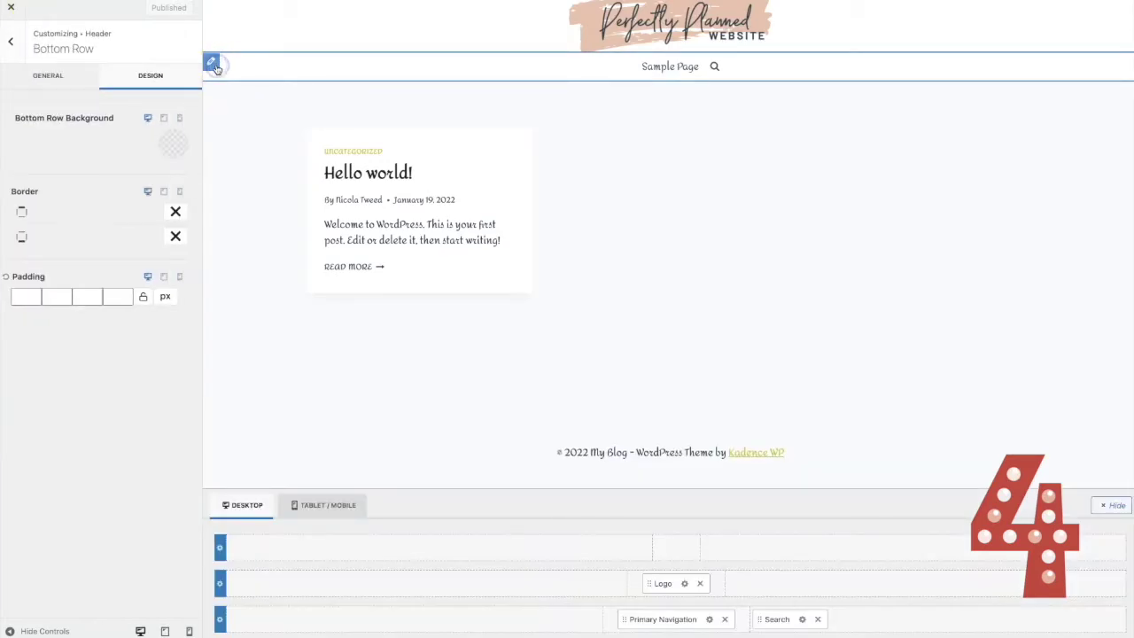
click(165, 119)
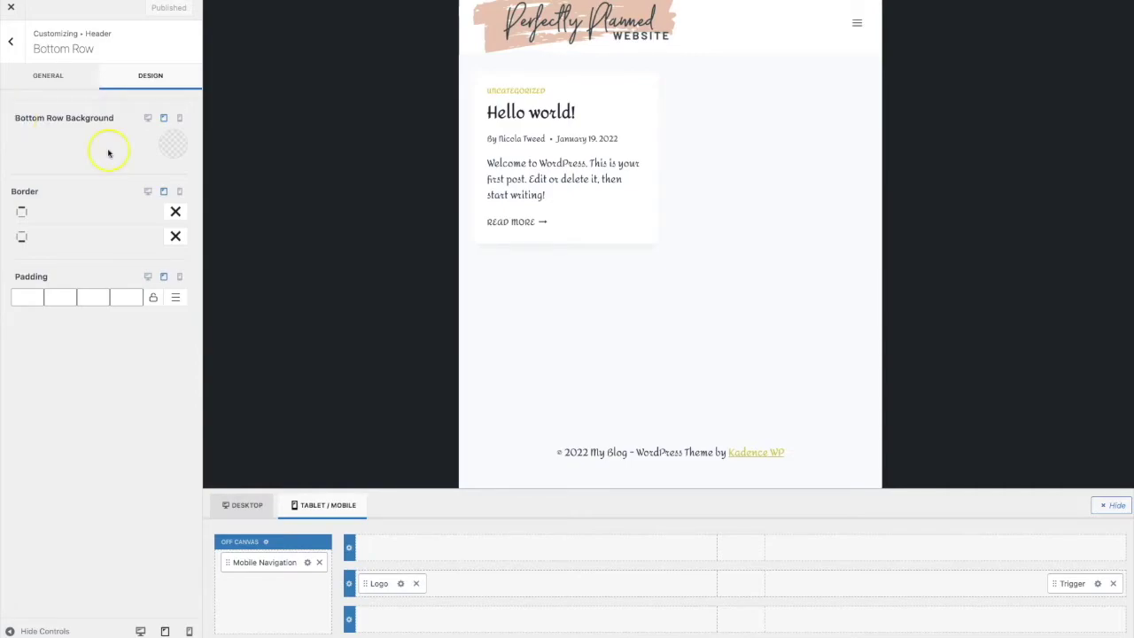
click(179, 118)
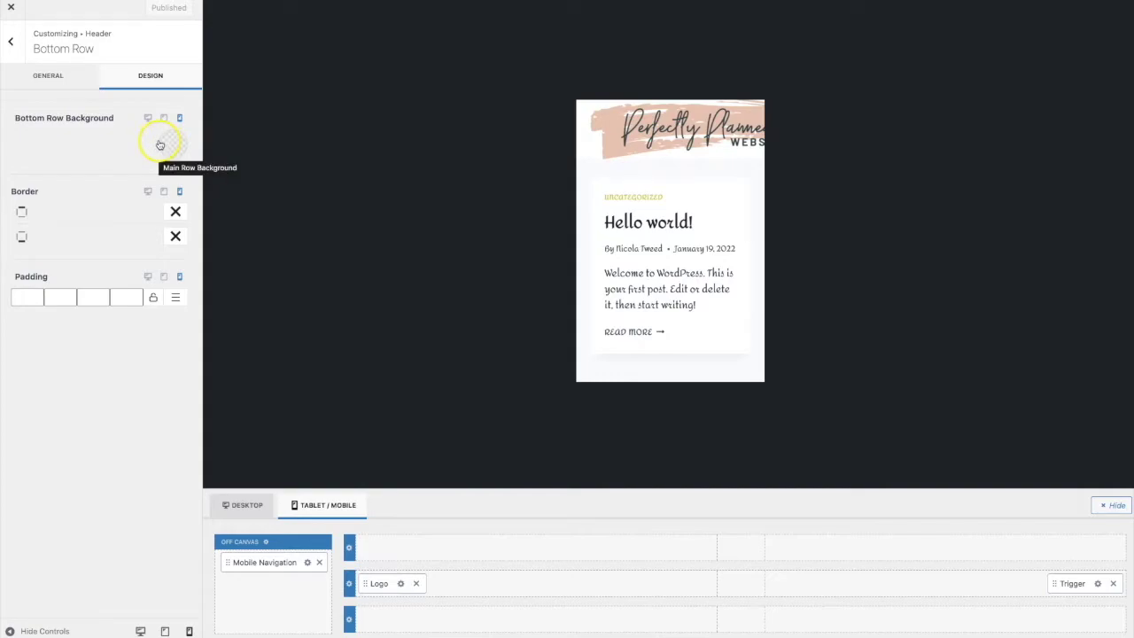
click(11, 41)
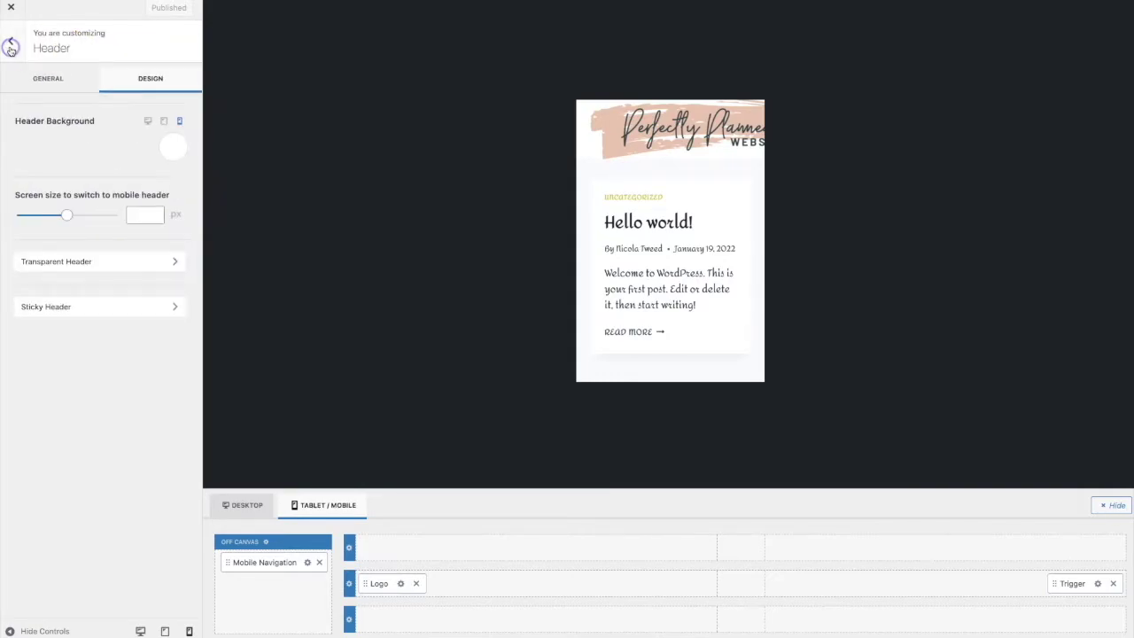
click(11, 41)
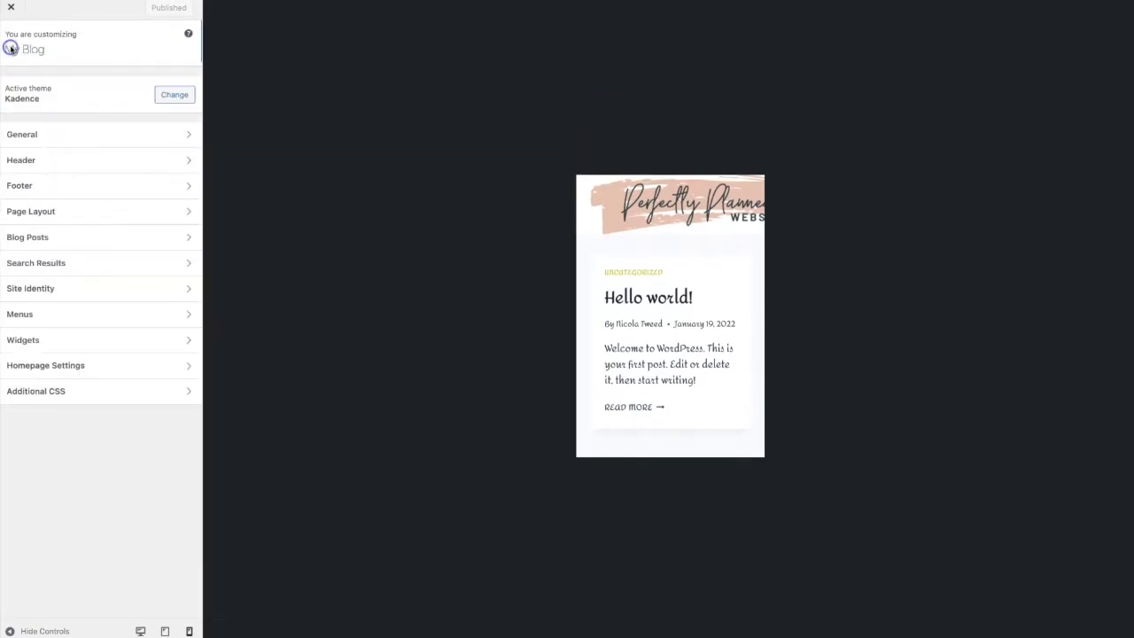
Open General > Typography and check the H1 font size for tablet screens
click(21, 141)
click(34, 187)
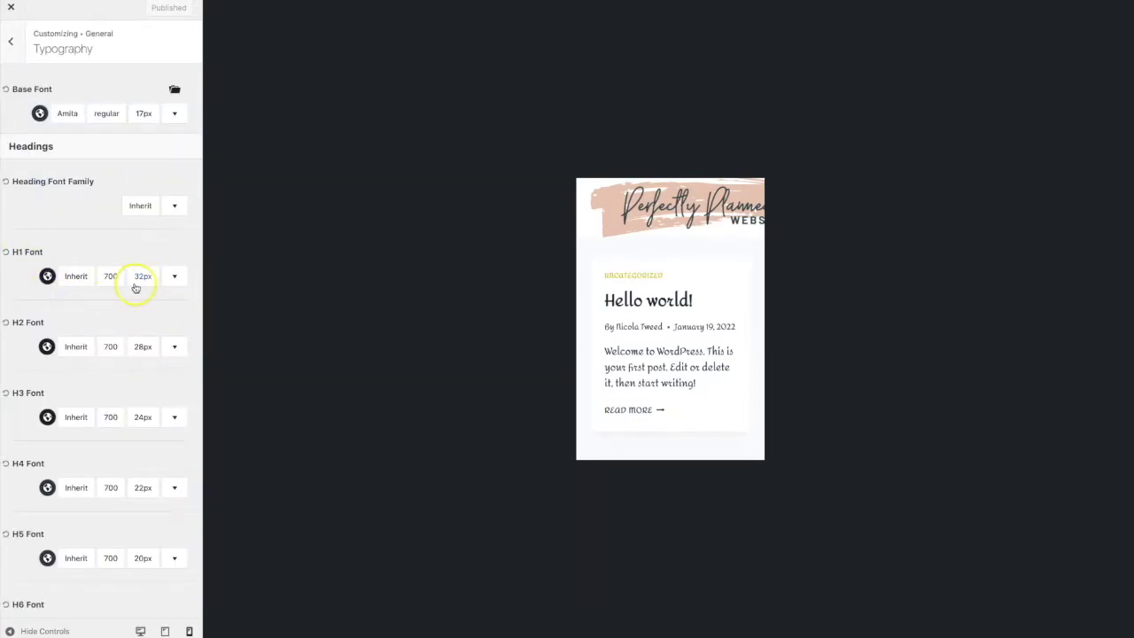
click(142, 277)
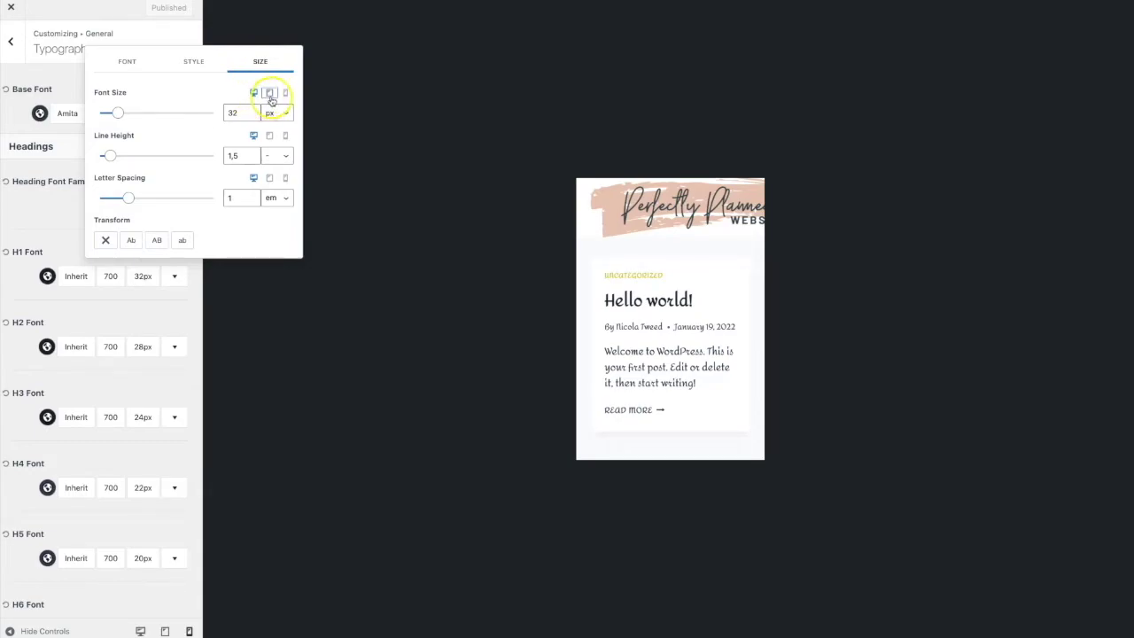
click(269, 93)
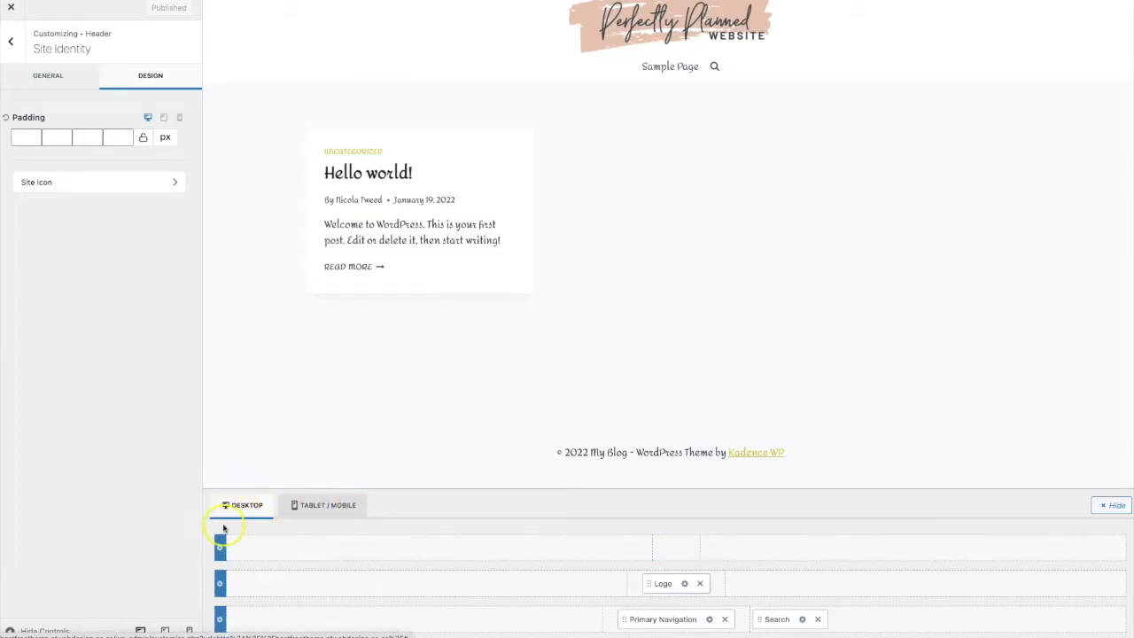
In the mobile header builder, centre the Logo in the main row and the menu Trigger in the bottom row
click(314, 514)
click(315, 514)
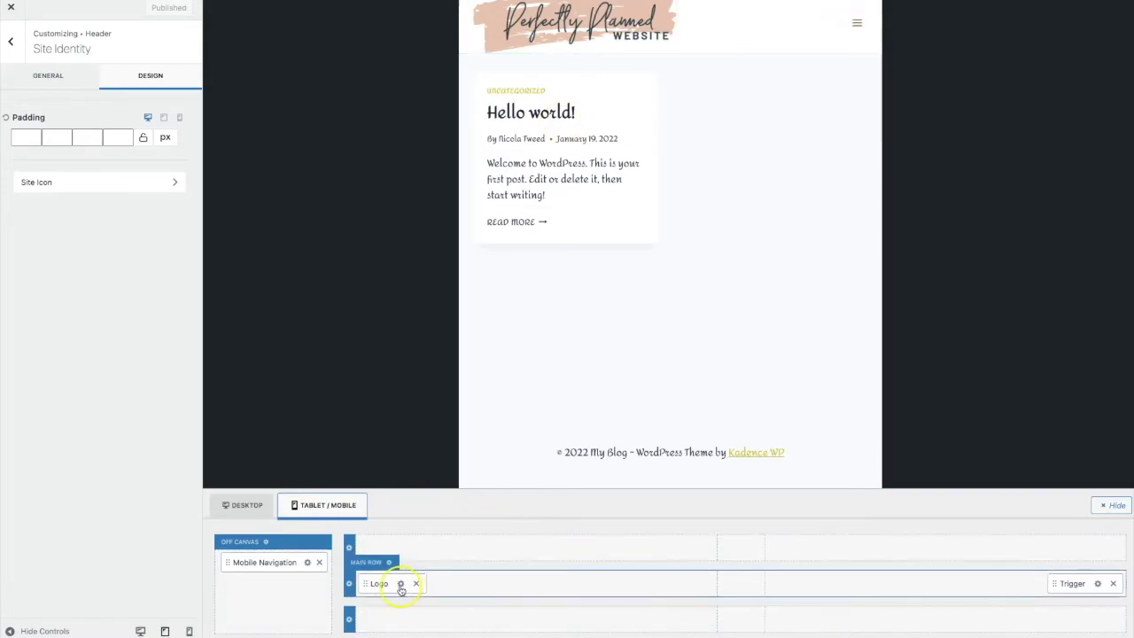
drag(369, 584, 717, 592)
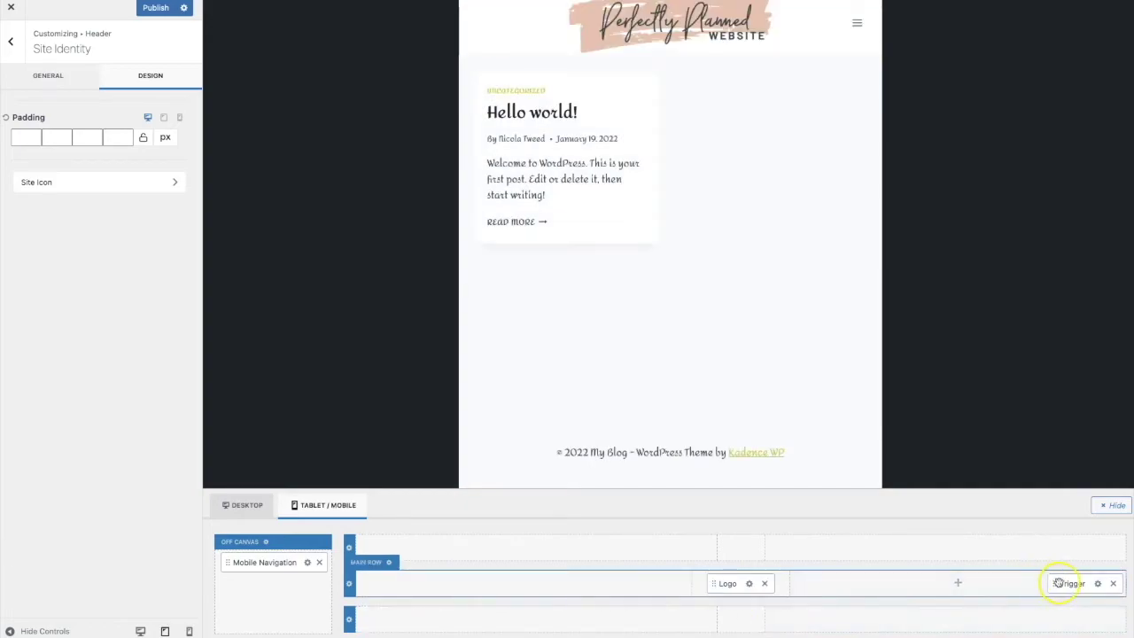
drag(1063, 583, 724, 618)
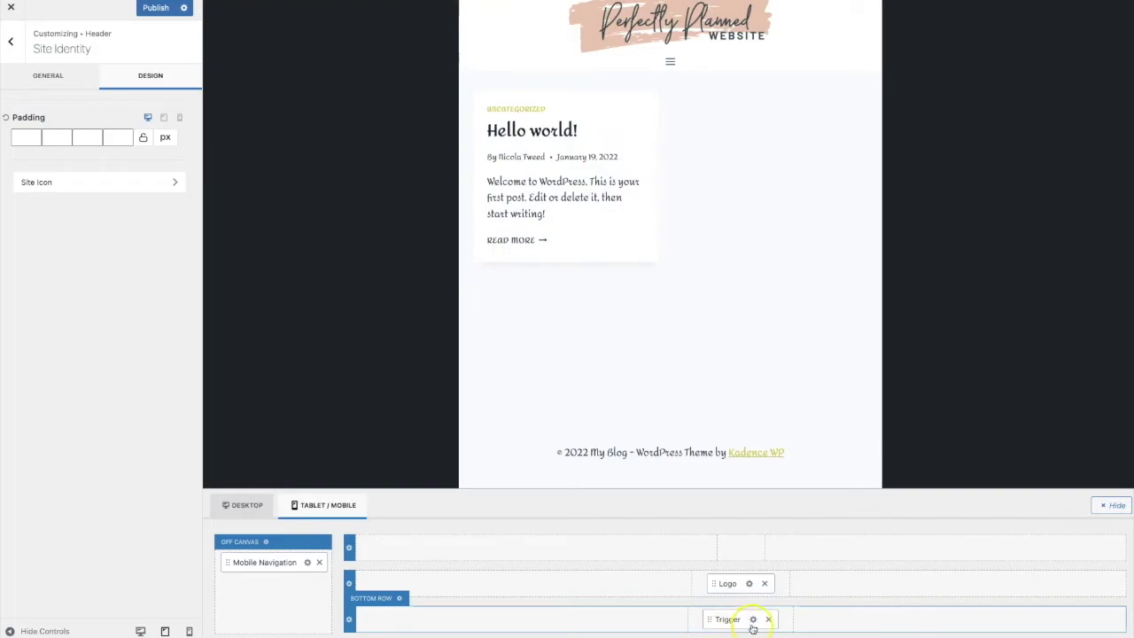
Check the mobile trigger settings and test the off-canvas menu drawer in the preview
click(753, 621)
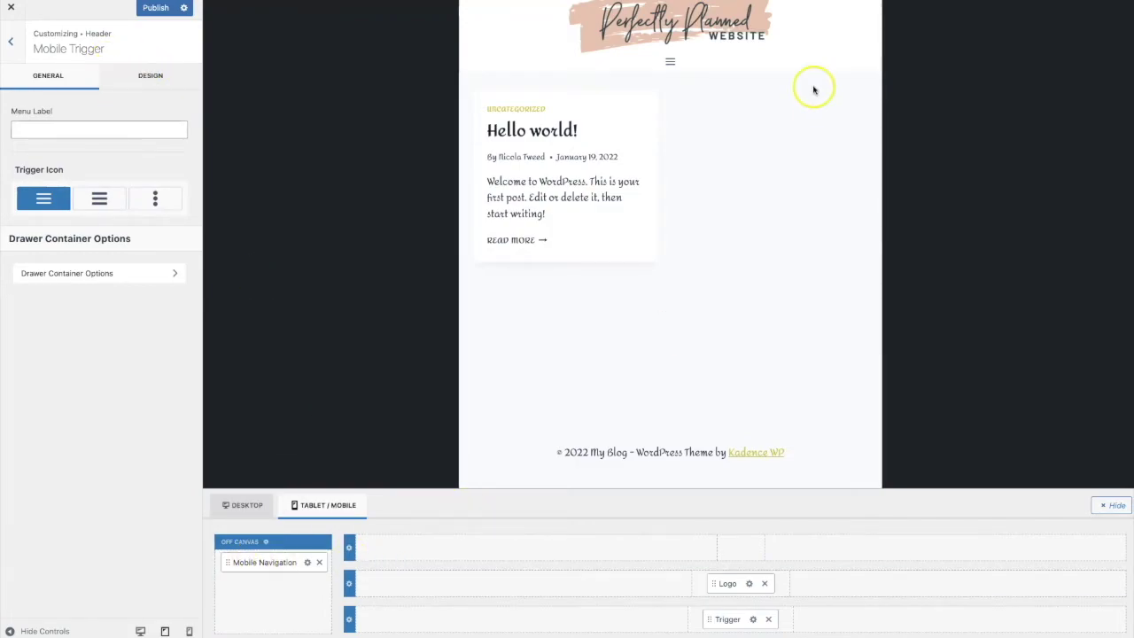
click(673, 66)
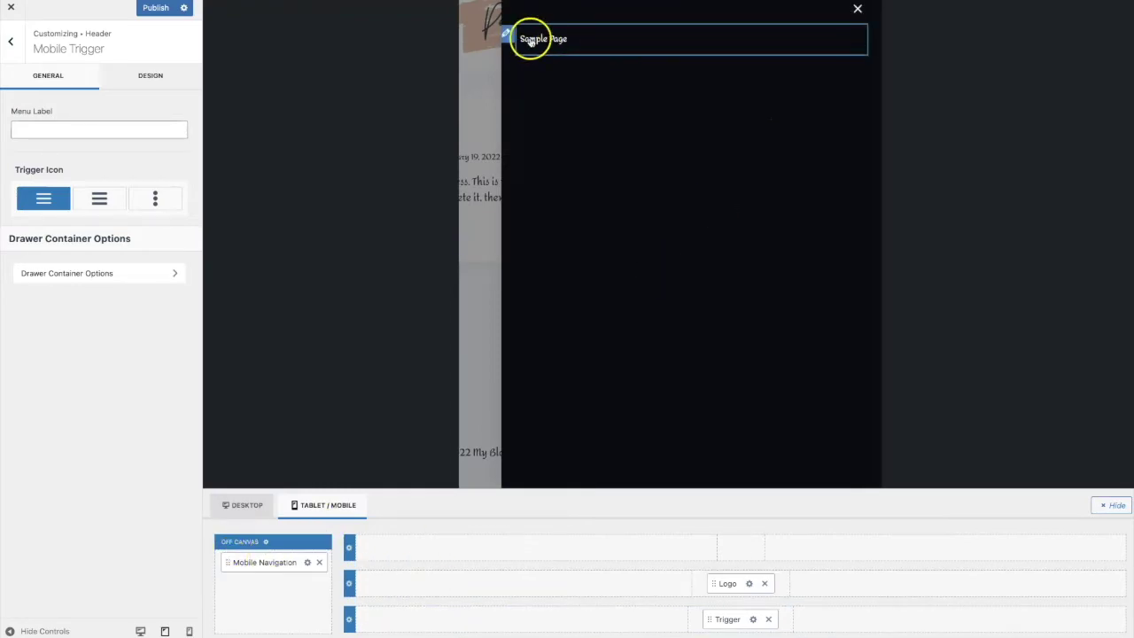
click(858, 10)
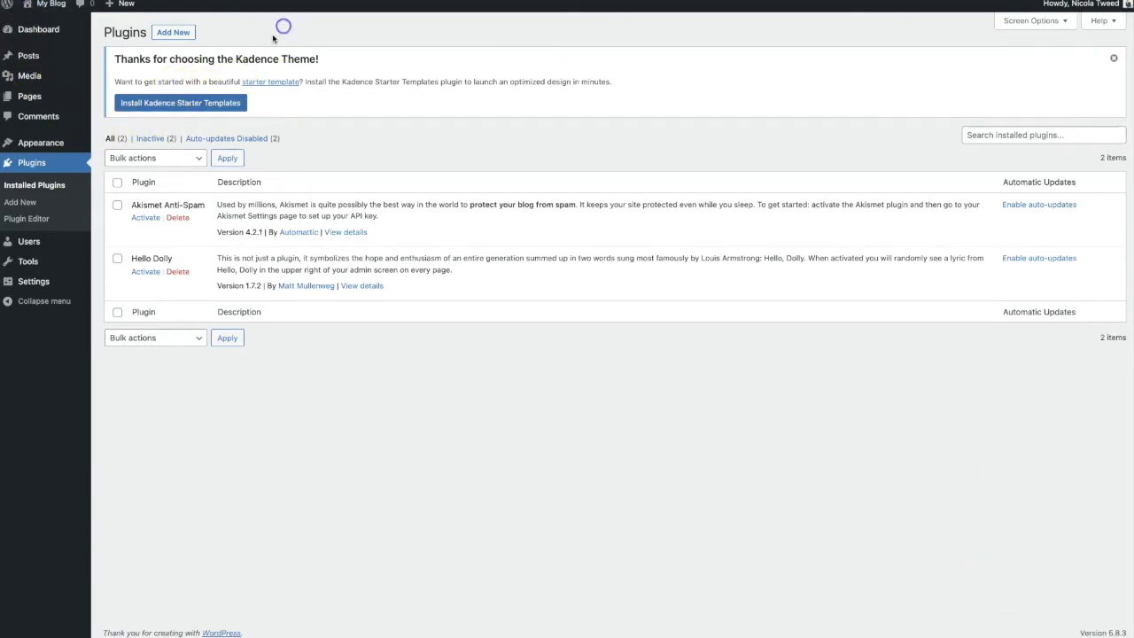
Search plugins for 'kadence', install and activate Gutenberg Blocks by Kadence Blocks, then go to Pages
click(170, 32)
click(966, 143)
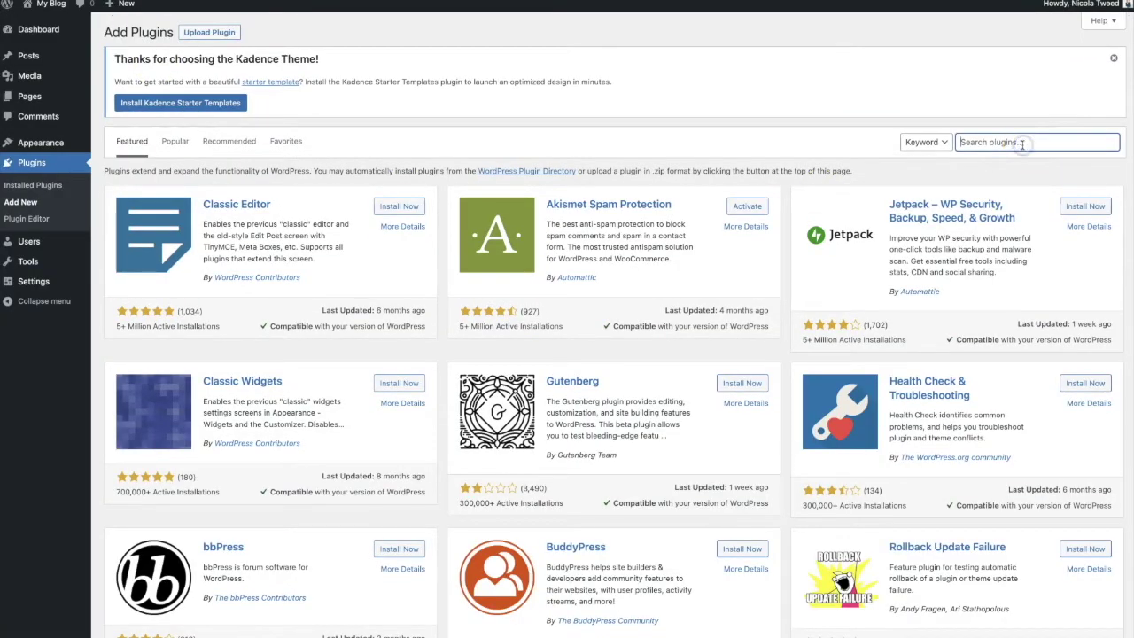
text(kadence)
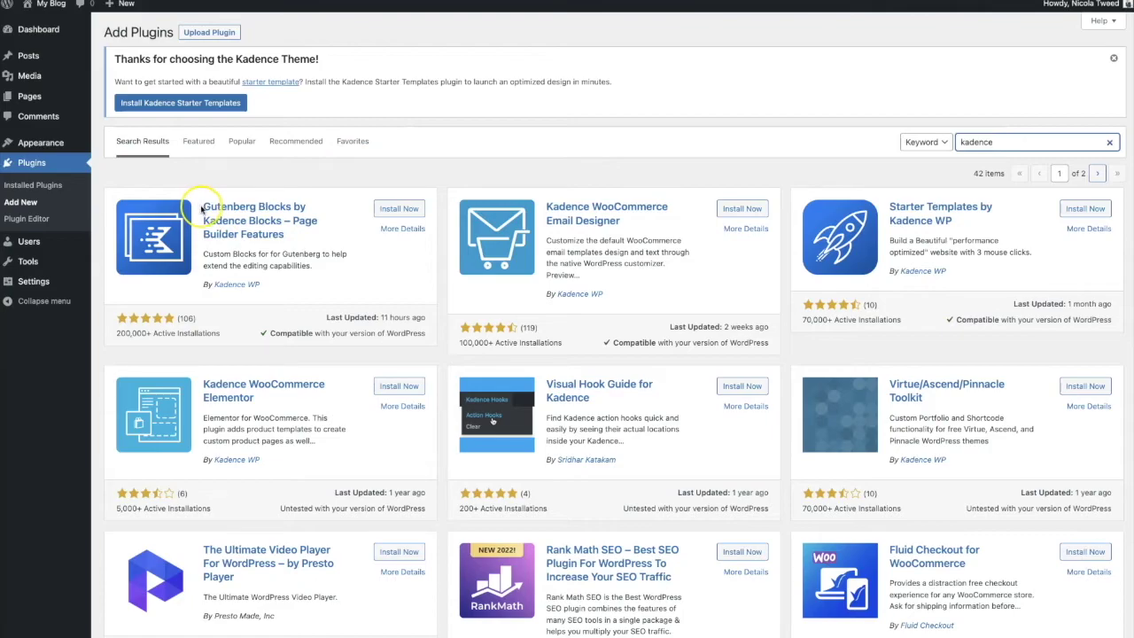
click(399, 213)
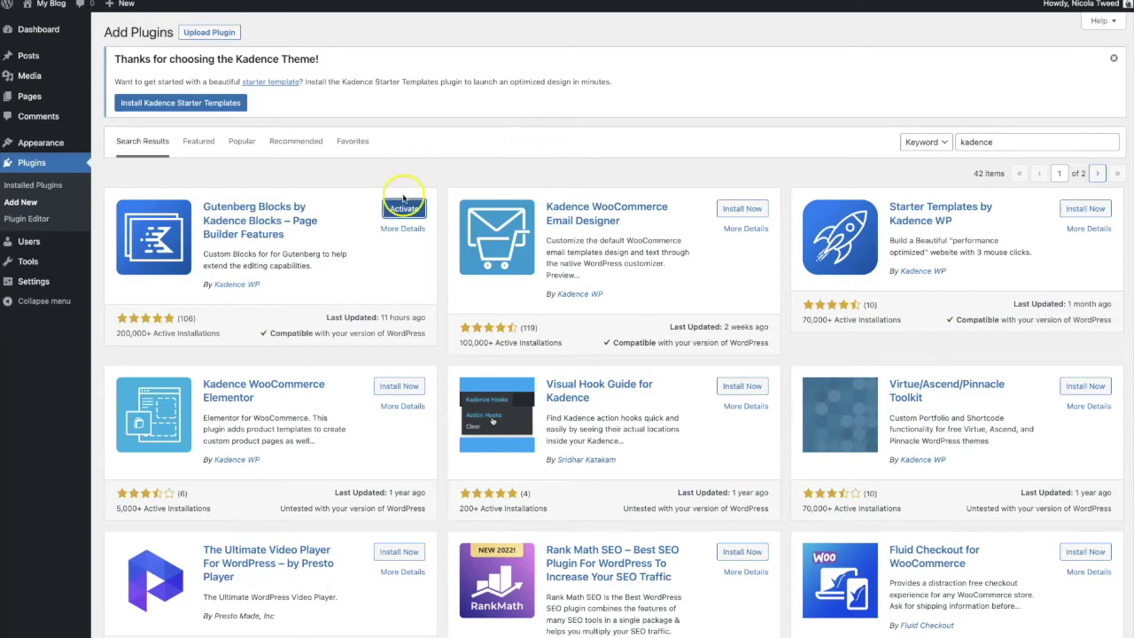
click(404, 209)
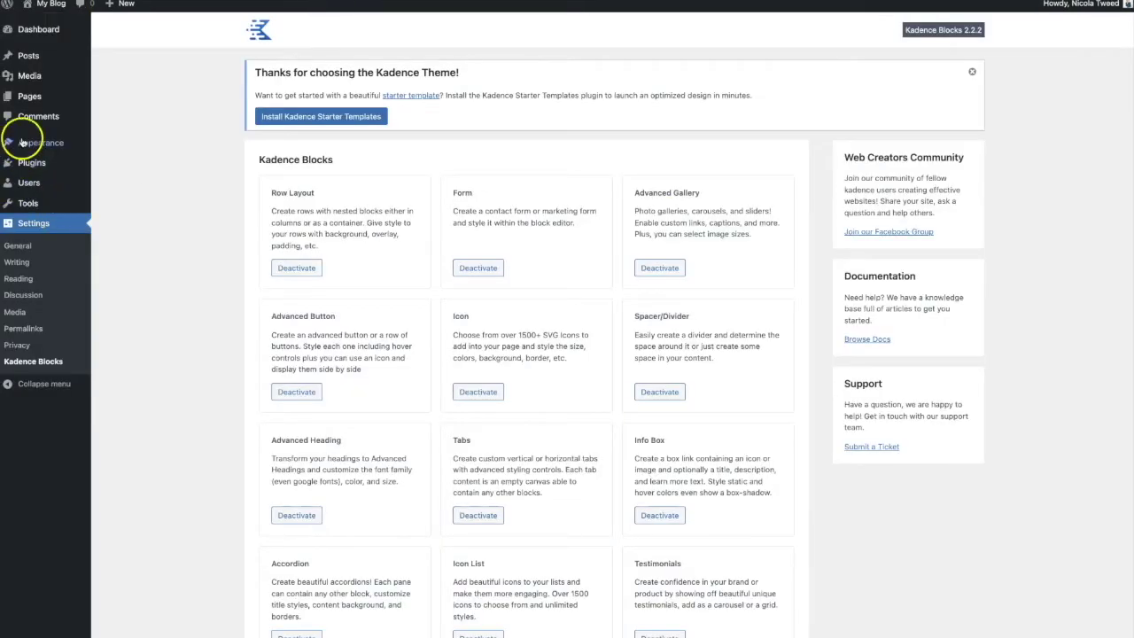
mouse_move(25, 96)
click(111, 96)
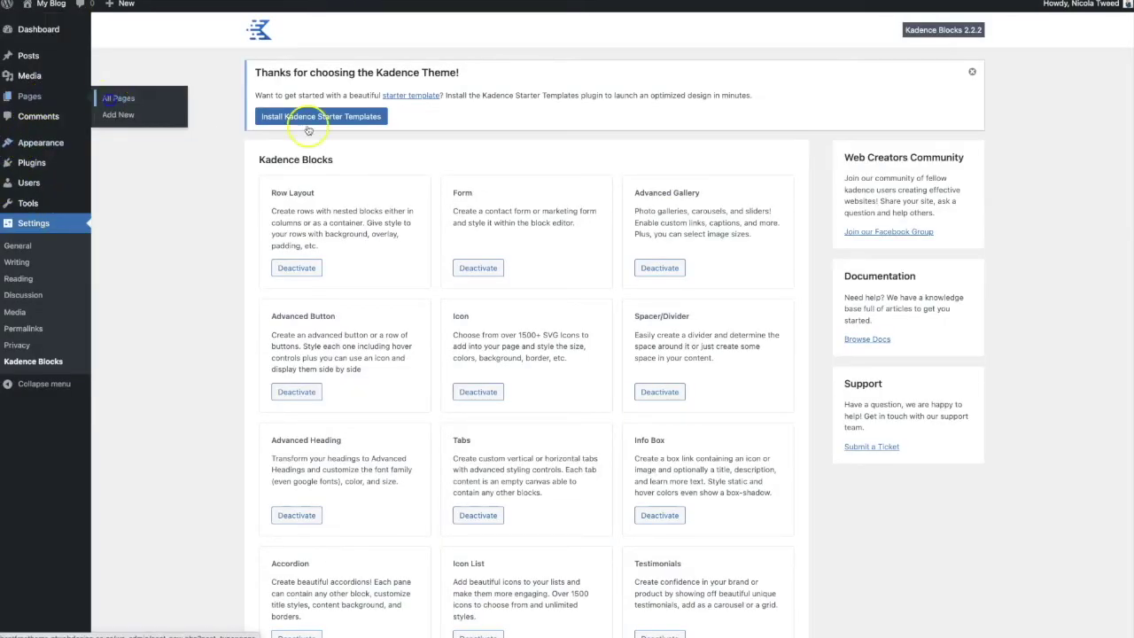
Add a Row Layout block to the bottom of the Sample Page and expand its Padding/Margin settings
click(138, 252)
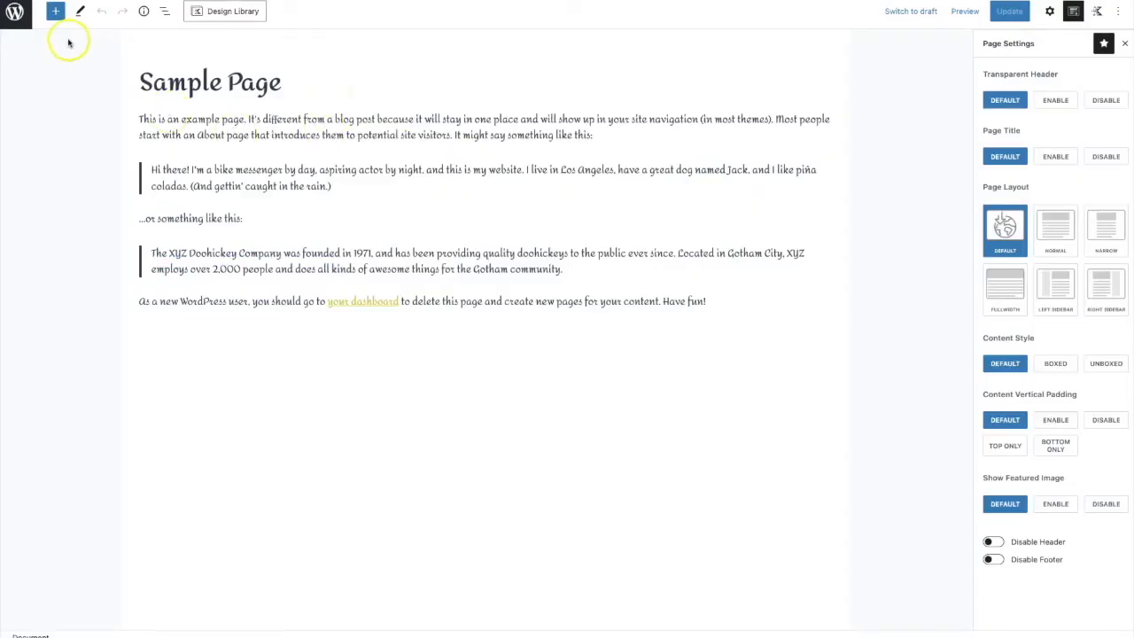
click(56, 13)
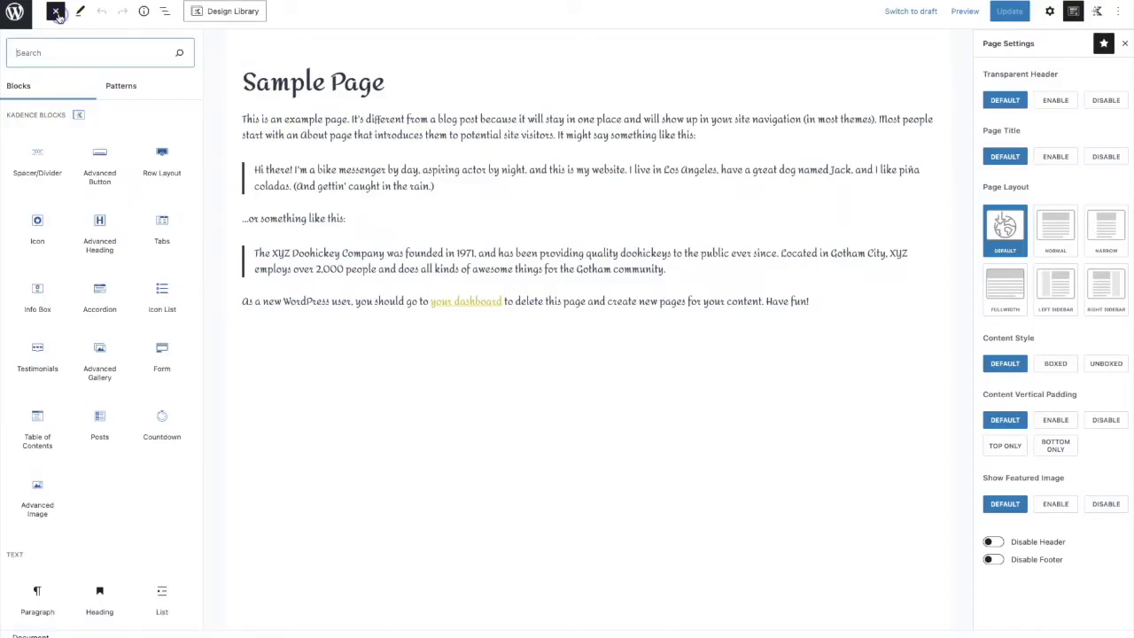
click(162, 164)
click(349, 383)
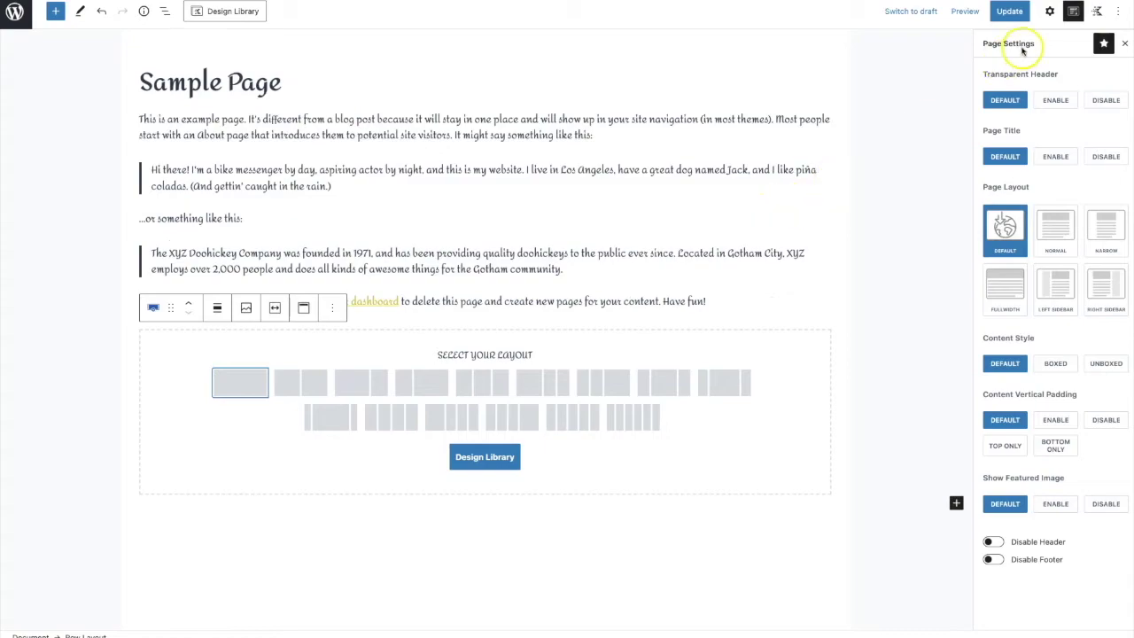
click(1049, 10)
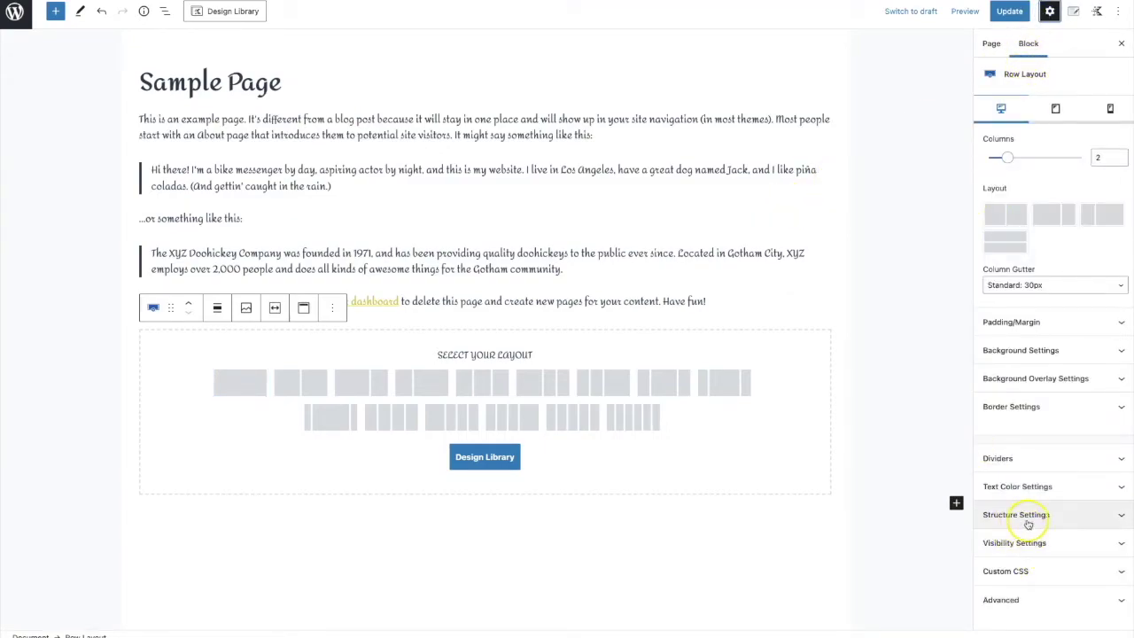
click(1017, 324)
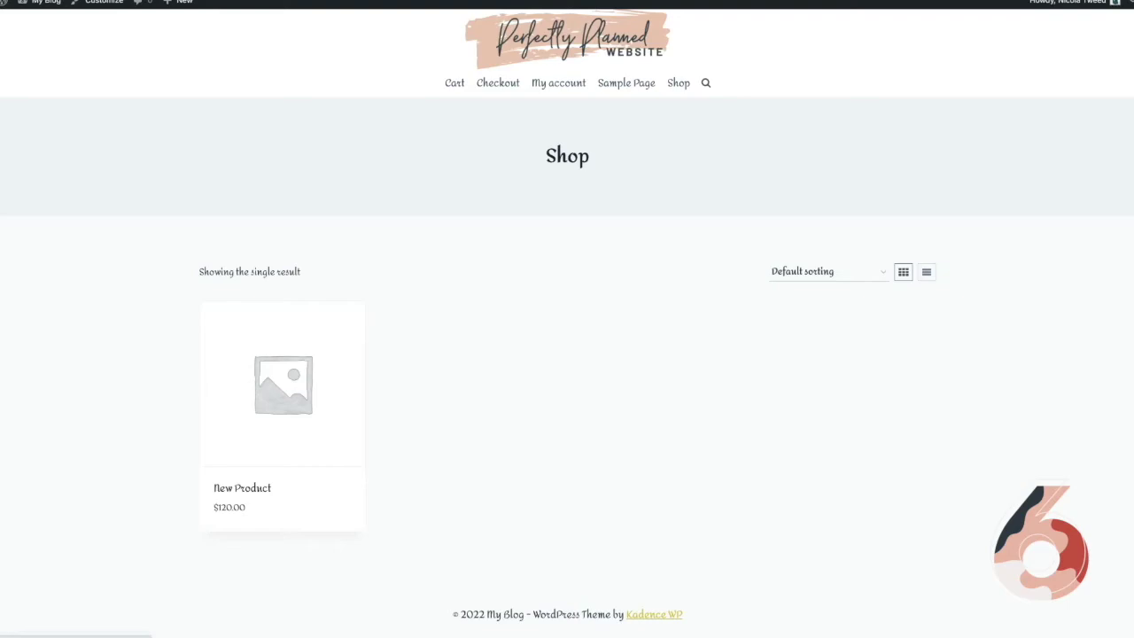
Add the $120.00 New Product to the cart, proceed to checkout, and launch the Customizer
mouse_move(291, 481)
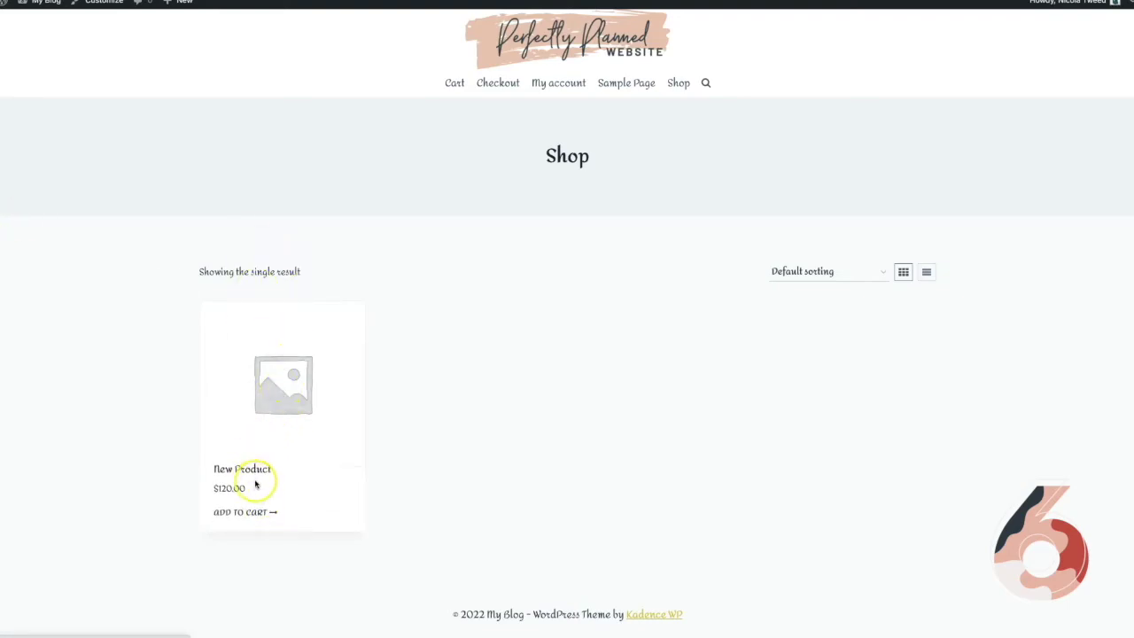
click(266, 449)
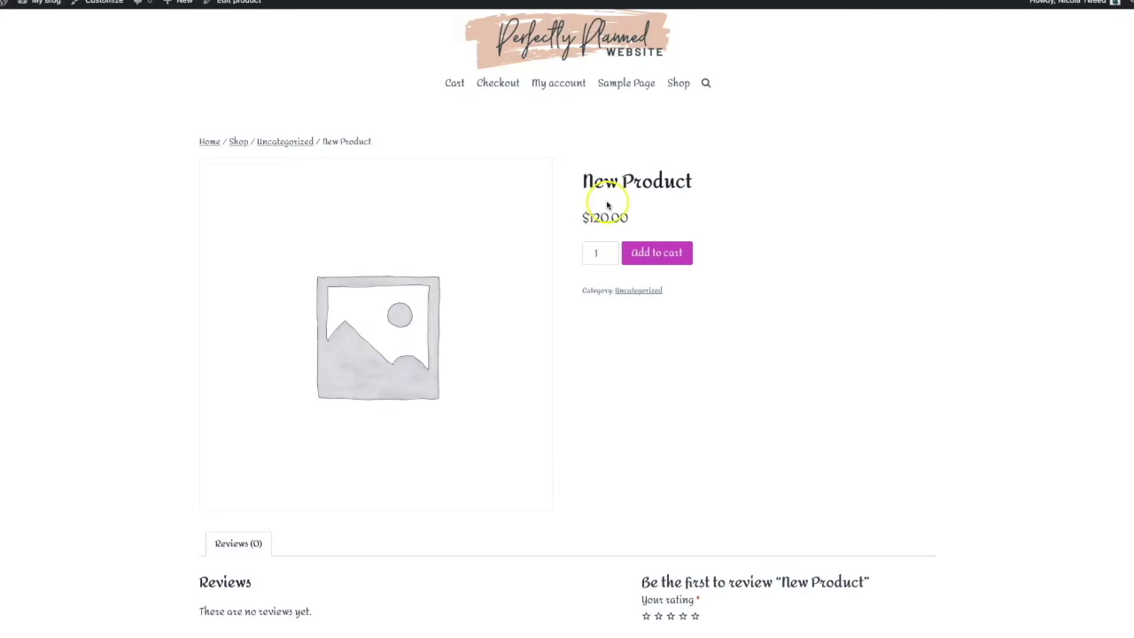
scroll(815, 410, down, 3)
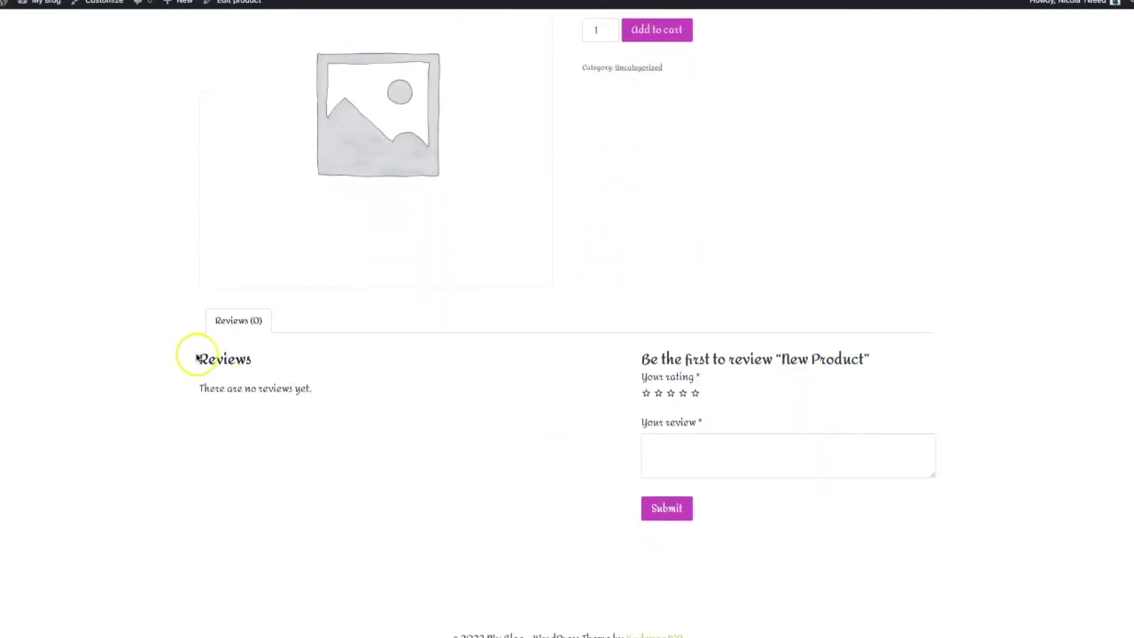
scroll(809, 575, up, 3)
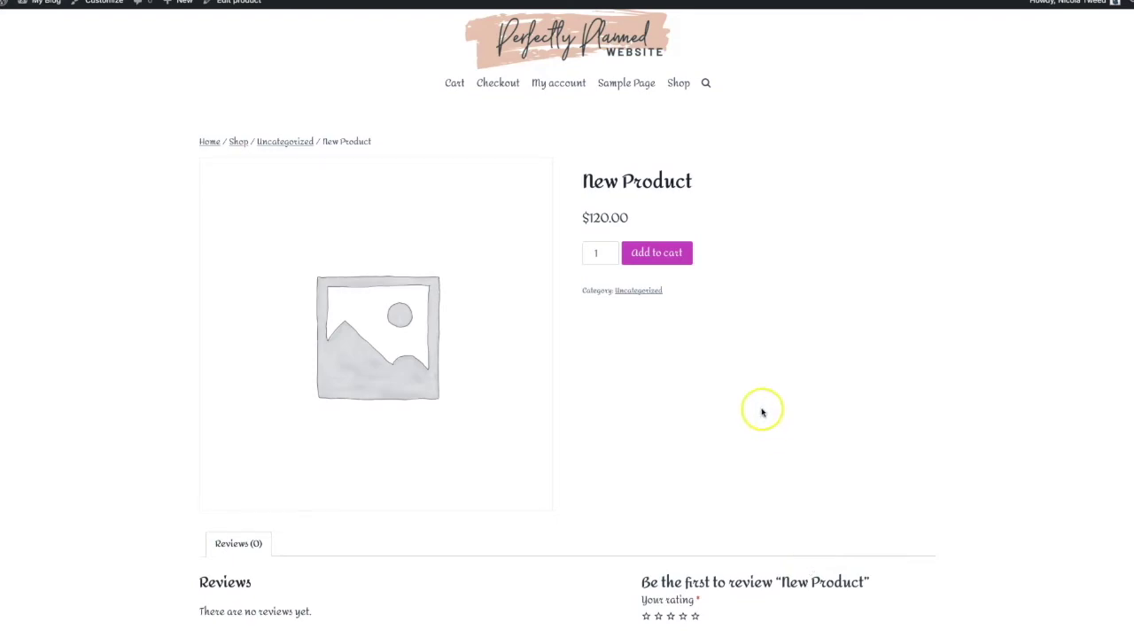
click(657, 254)
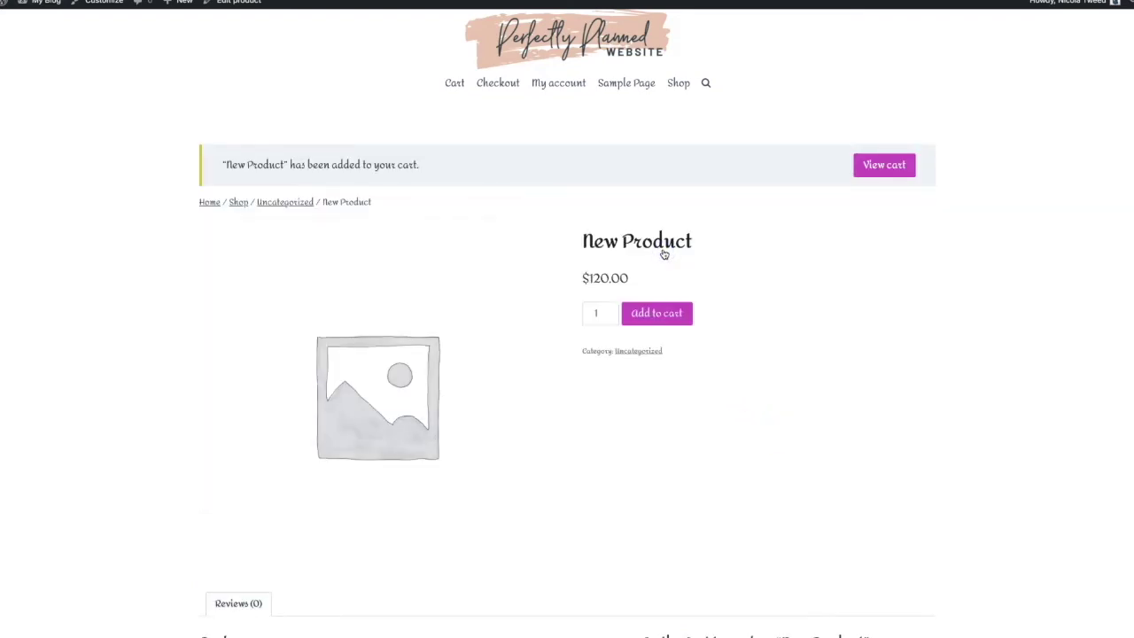
click(874, 166)
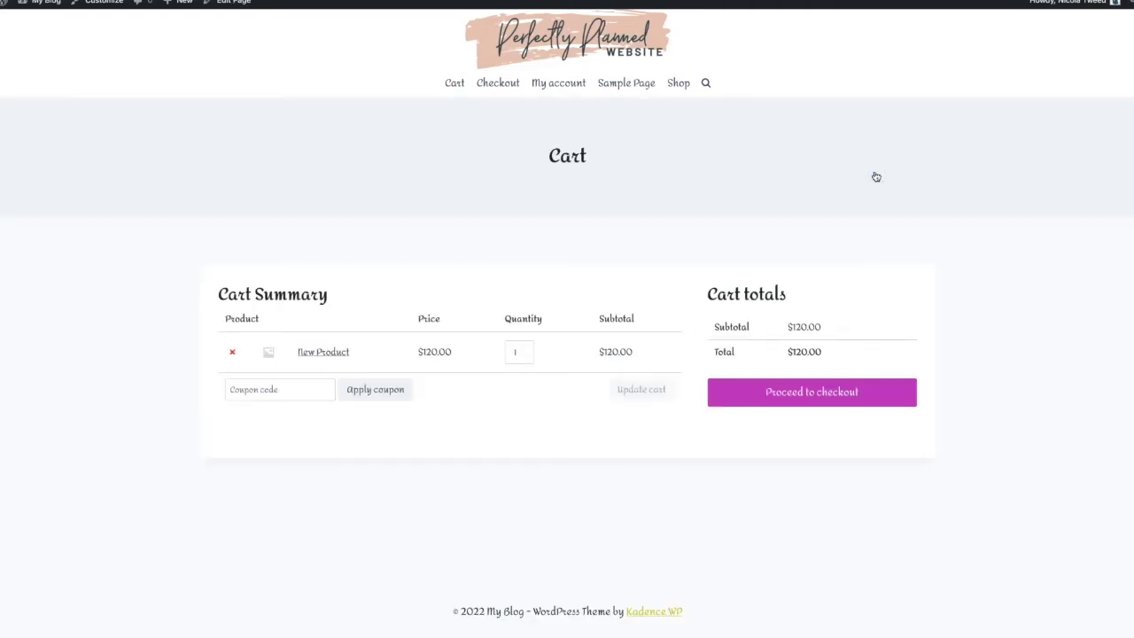
click(826, 388)
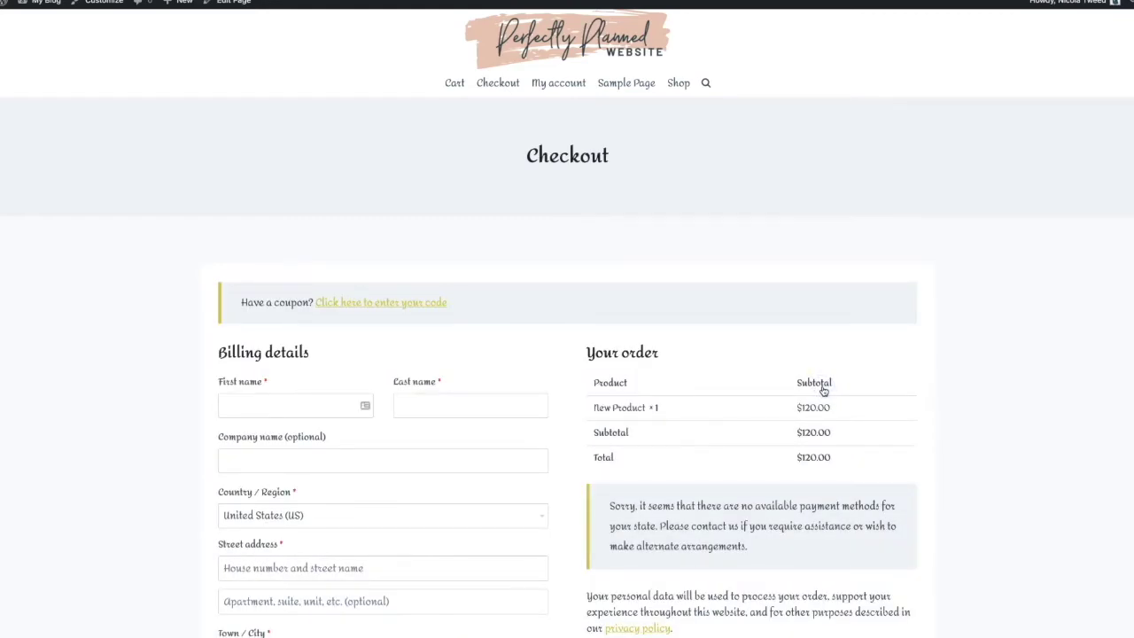
click(105, 2)
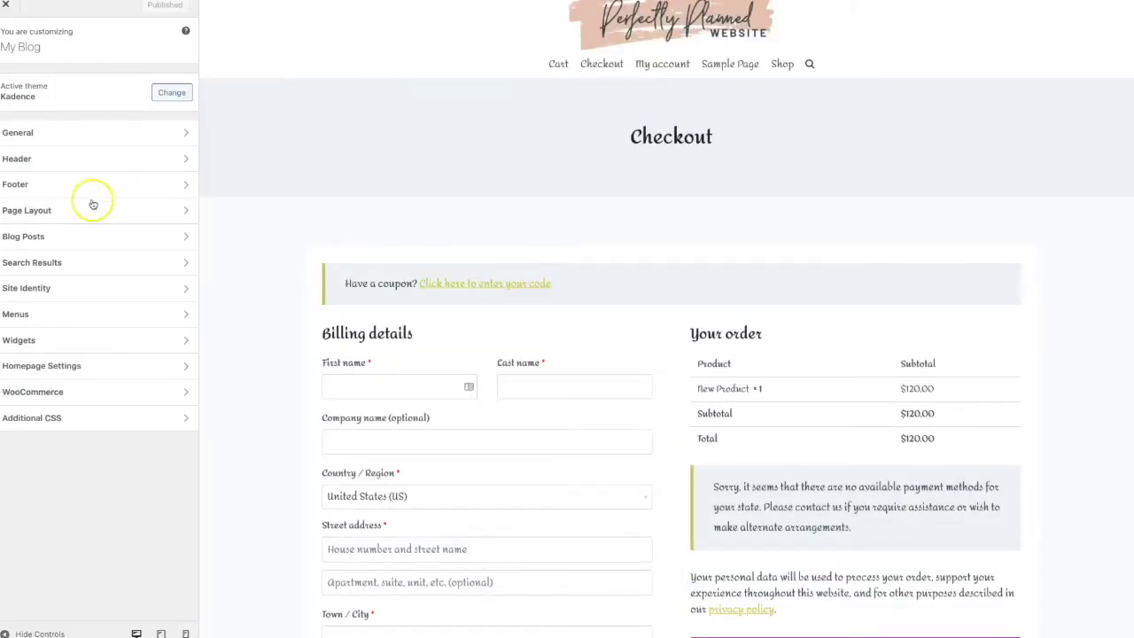
Review the WooCommerce Single Product Layout settings and its Design tab options
click(76, 393)
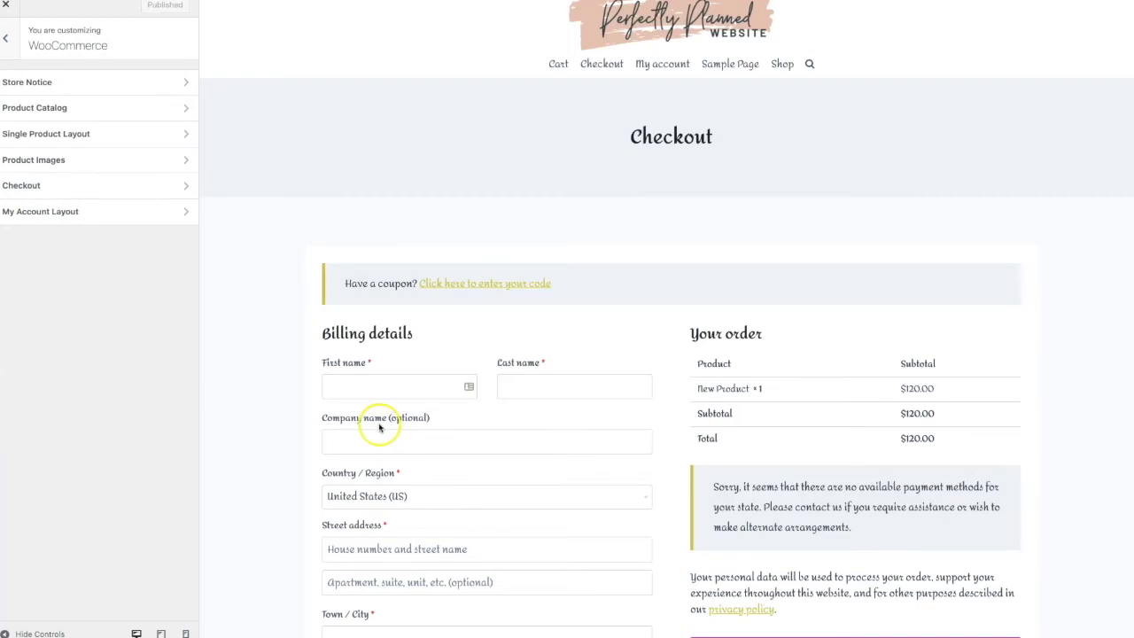
click(126, 131)
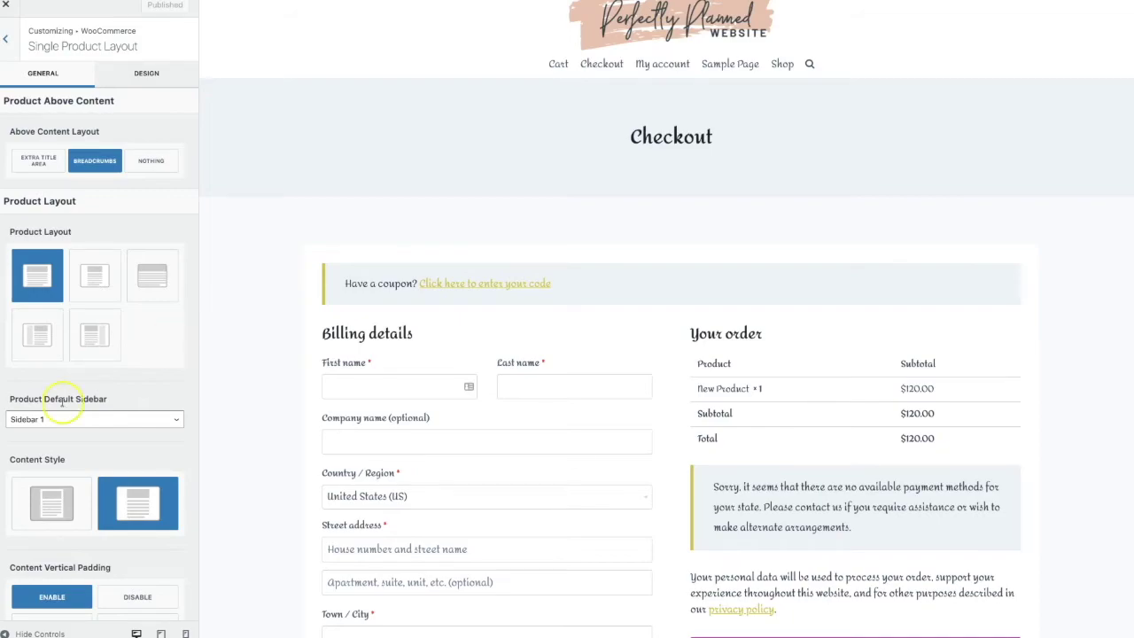
scroll(66, 405, down, 7)
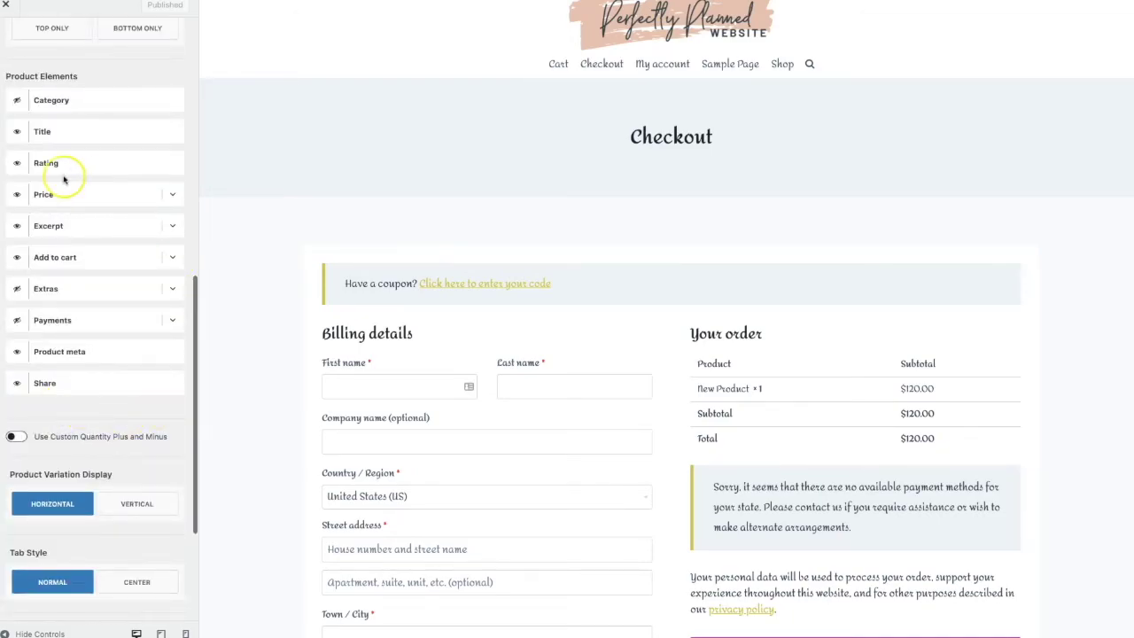
scroll(69, 172, down, 1)
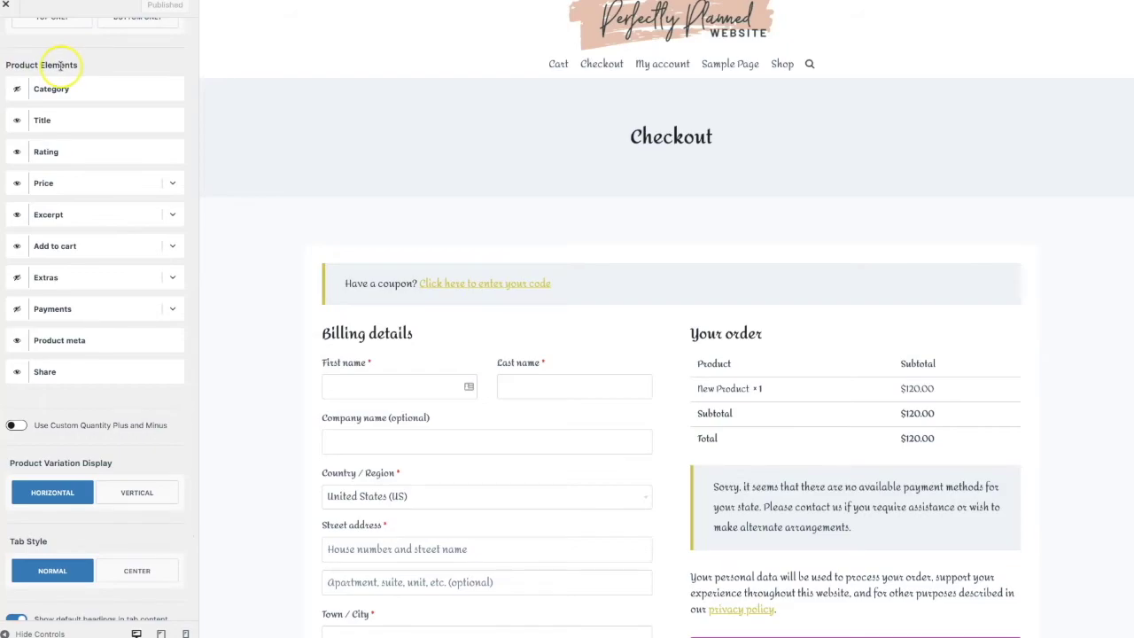
scroll(36, 139, up, 8)
click(148, 74)
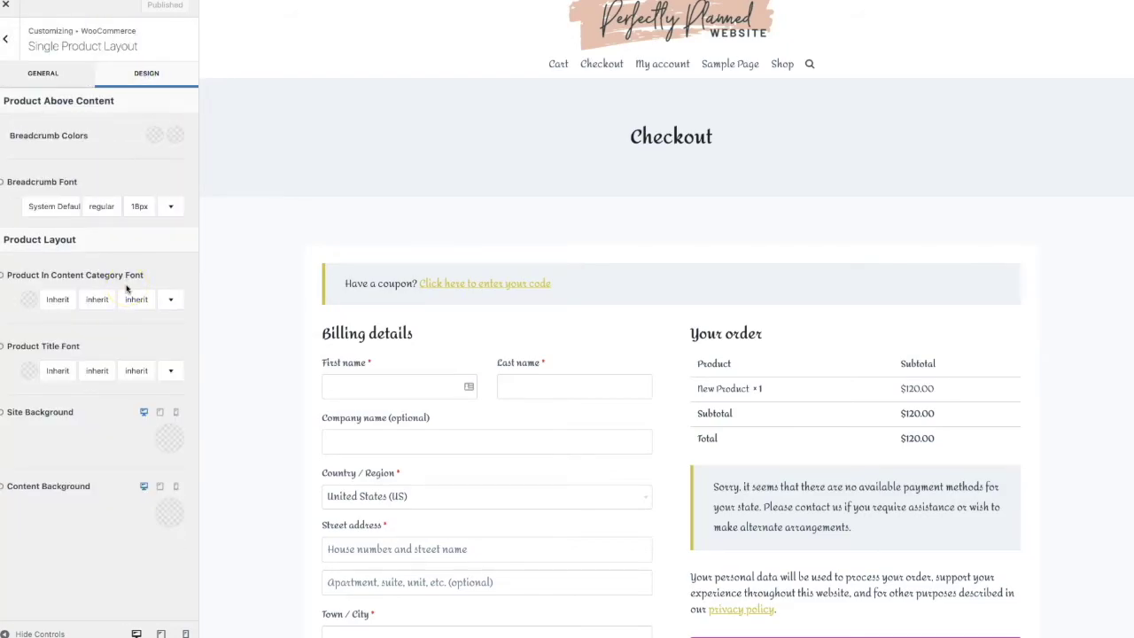
click(28, 249)
Review the WooCommerce Checkout appearance settings, then return to the WooCommerce panel
click(7, 43)
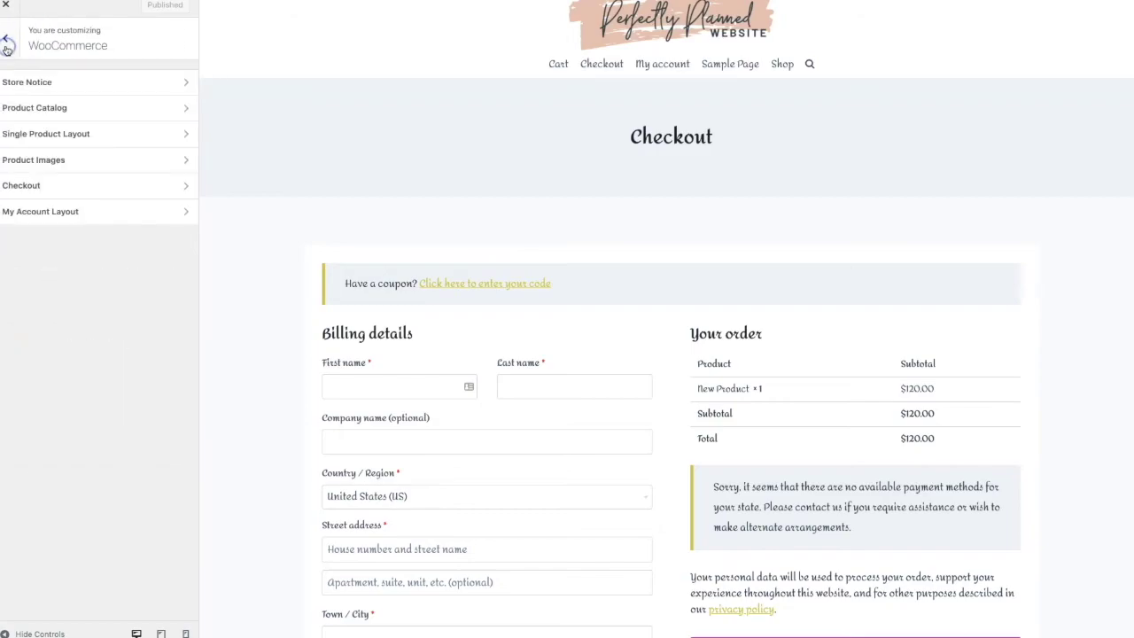
click(37, 189)
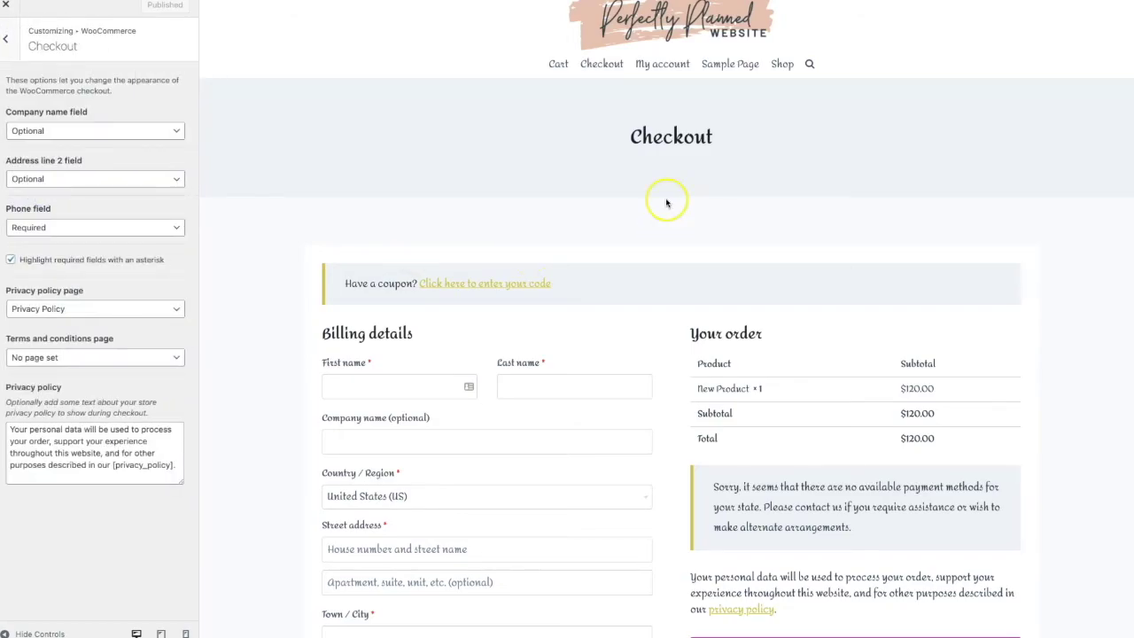
scroll(346, 451, down, 1)
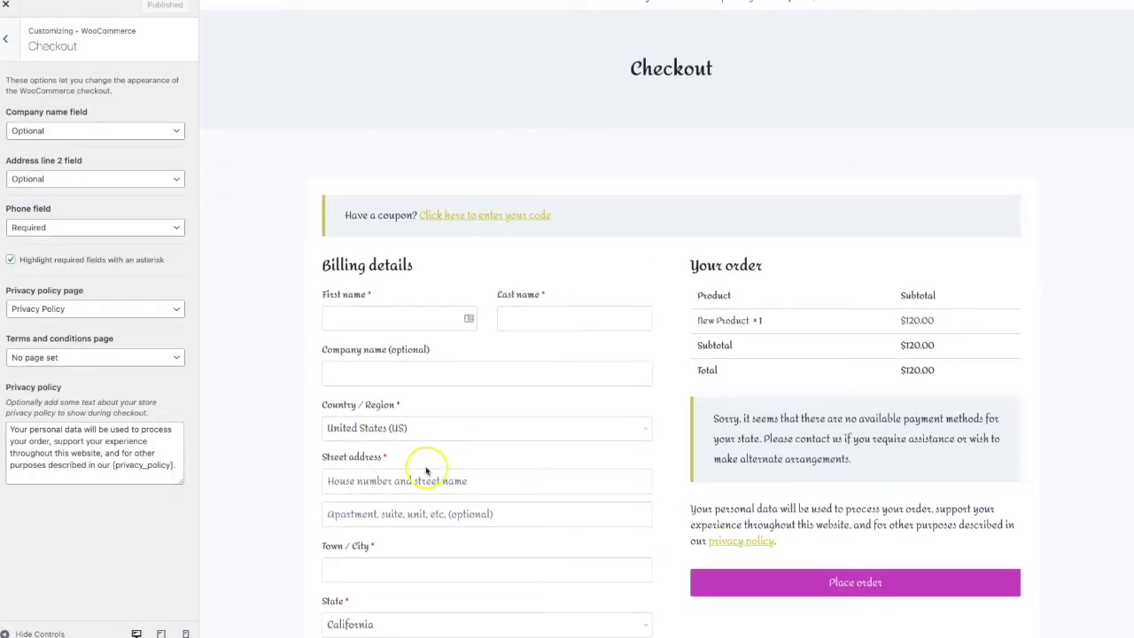
scroll(778, 491, down, 1)
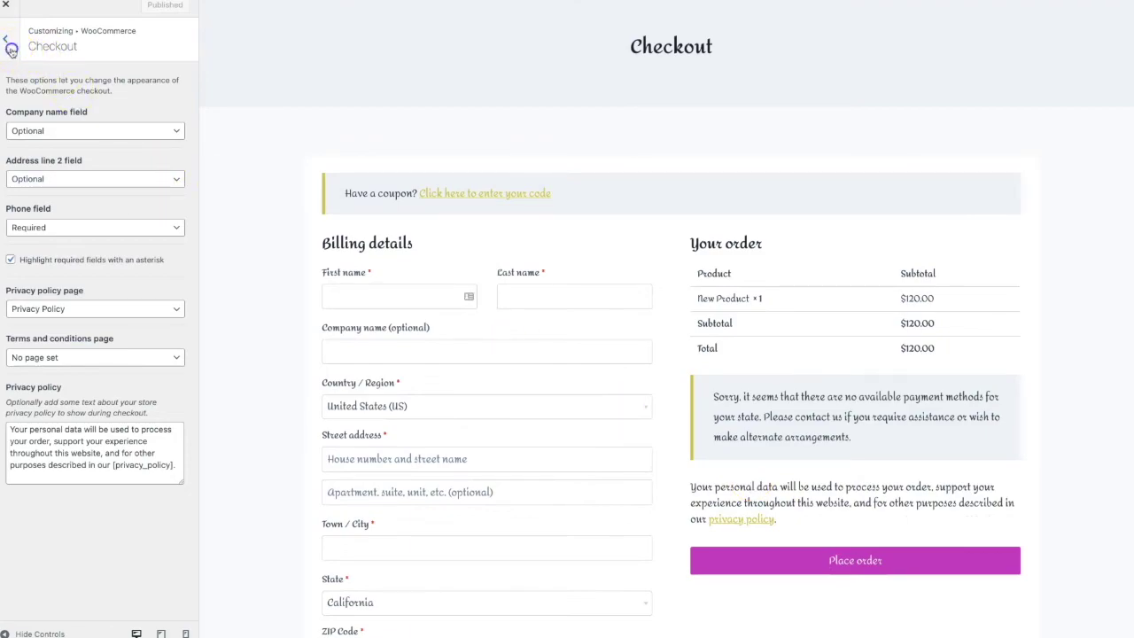
click(9, 44)
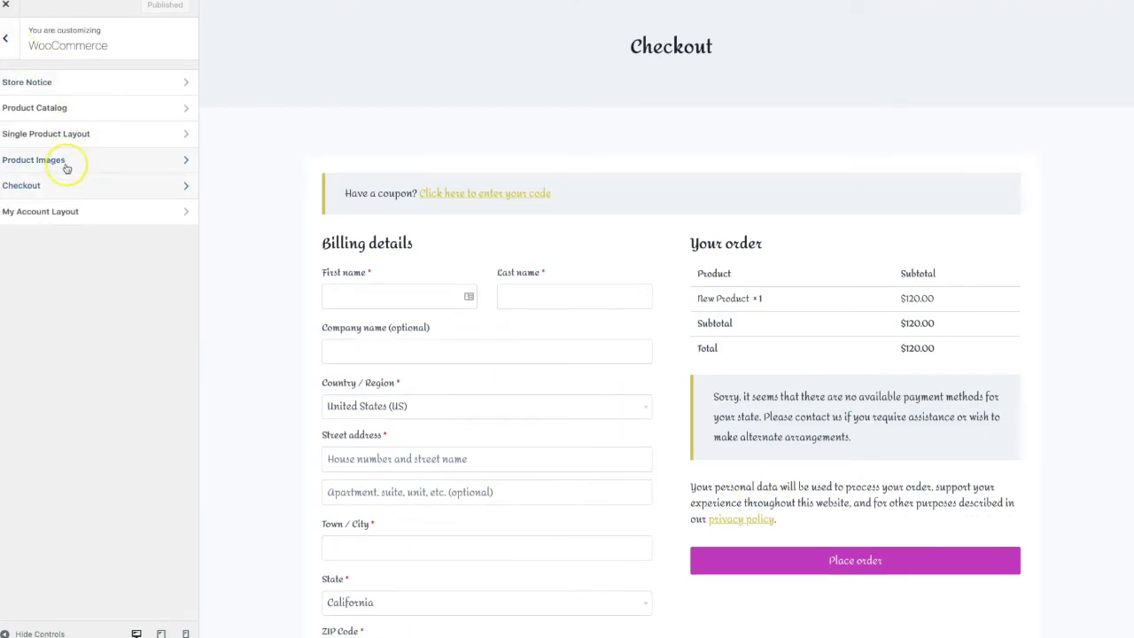
scroll(398, 238, up, 2)
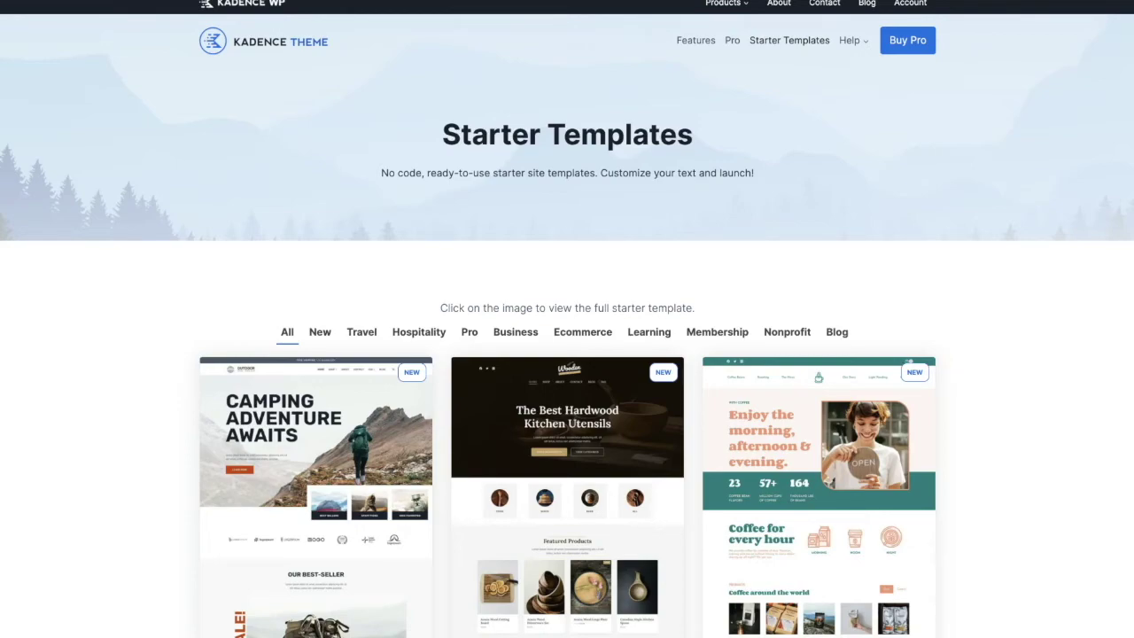
Scroll through the Kadence Starter Templates grid, browsing designs including the Coffee Shop template
scroll(603, 225, down, 3)
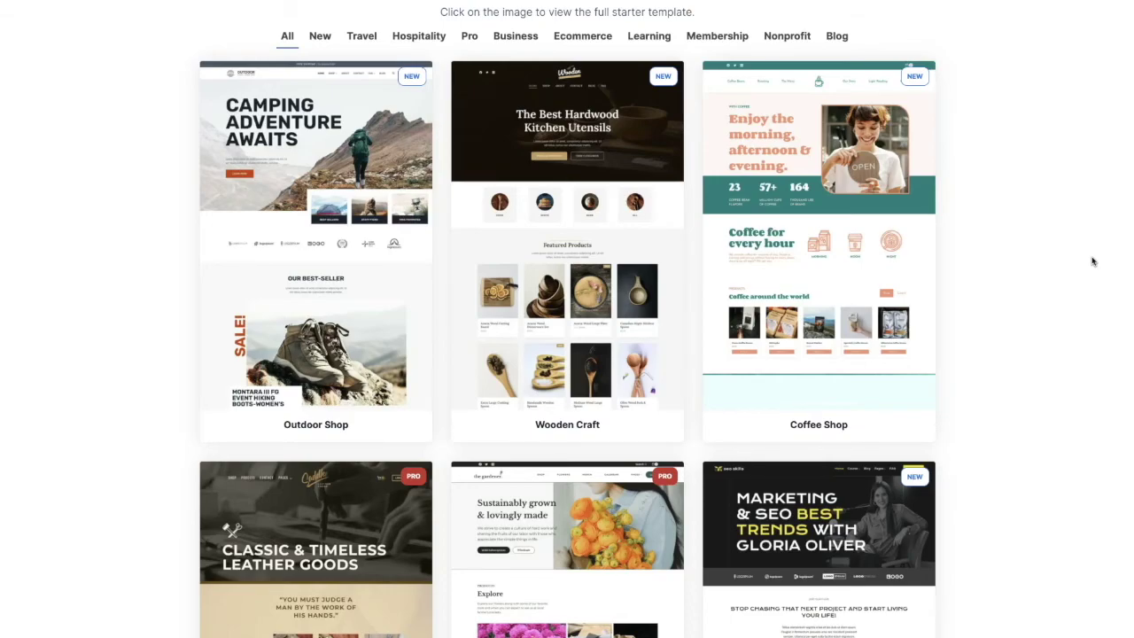
scroll(1015, 307, down, 3)
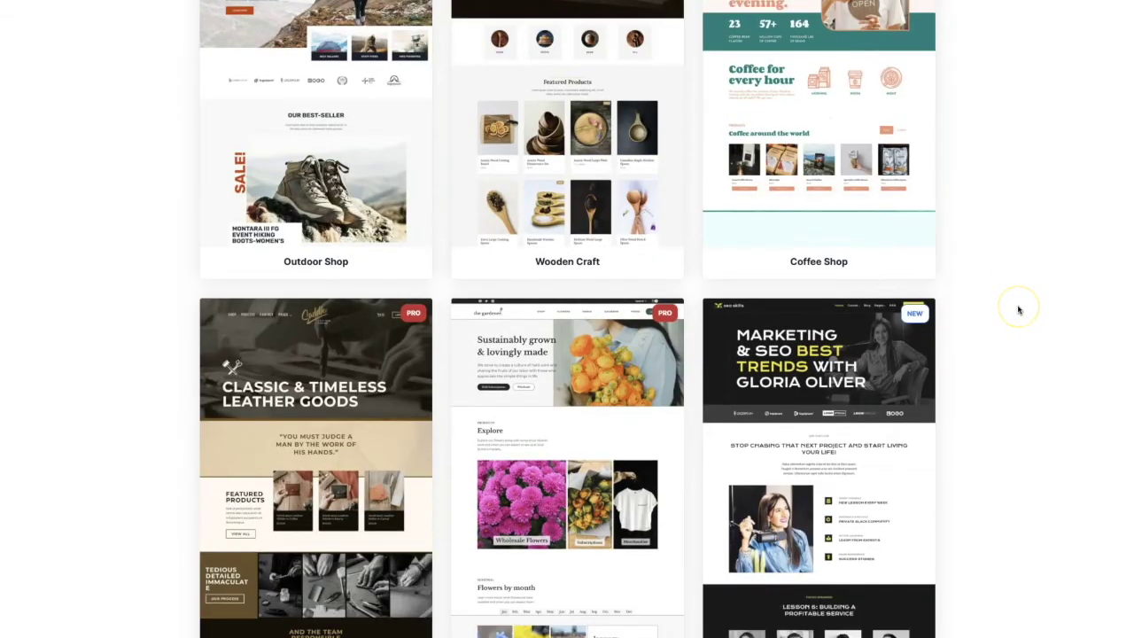
scroll(1018, 310, down, 1)
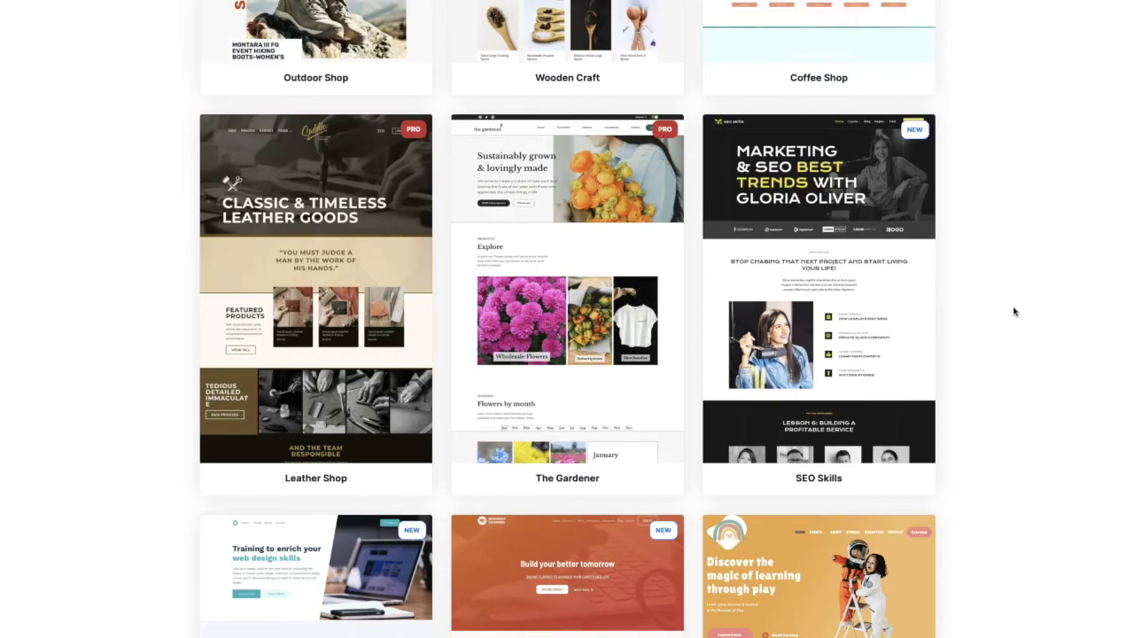
click(1013, 314)
scroll(1008, 323, down, 5)
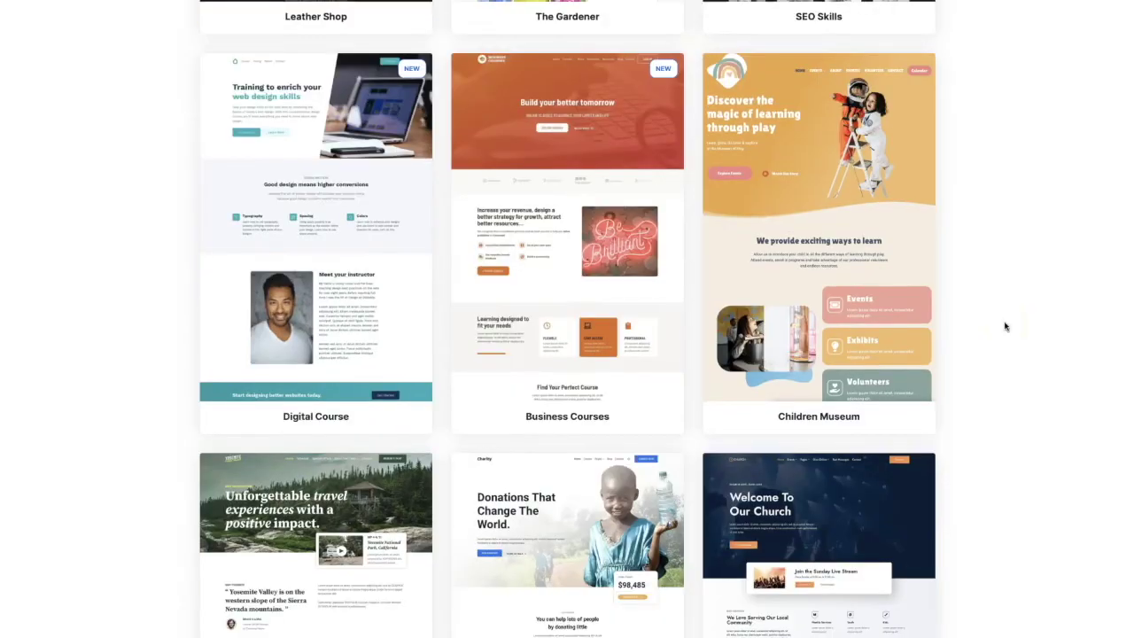
scroll(1005, 326, down, 7)
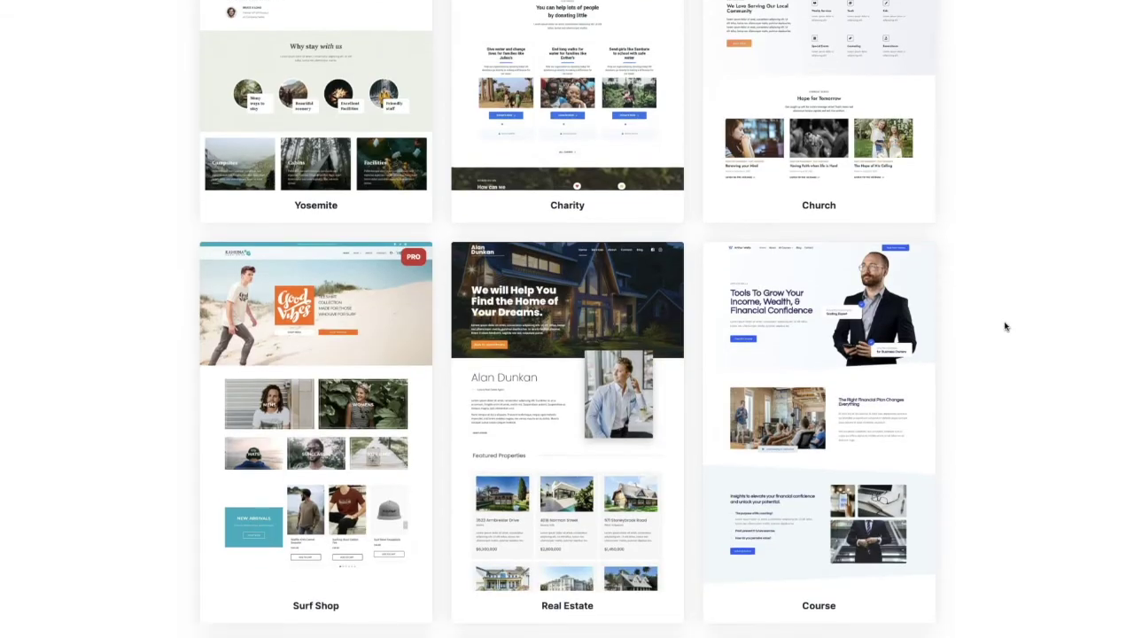
scroll(1006, 326, down, 4)
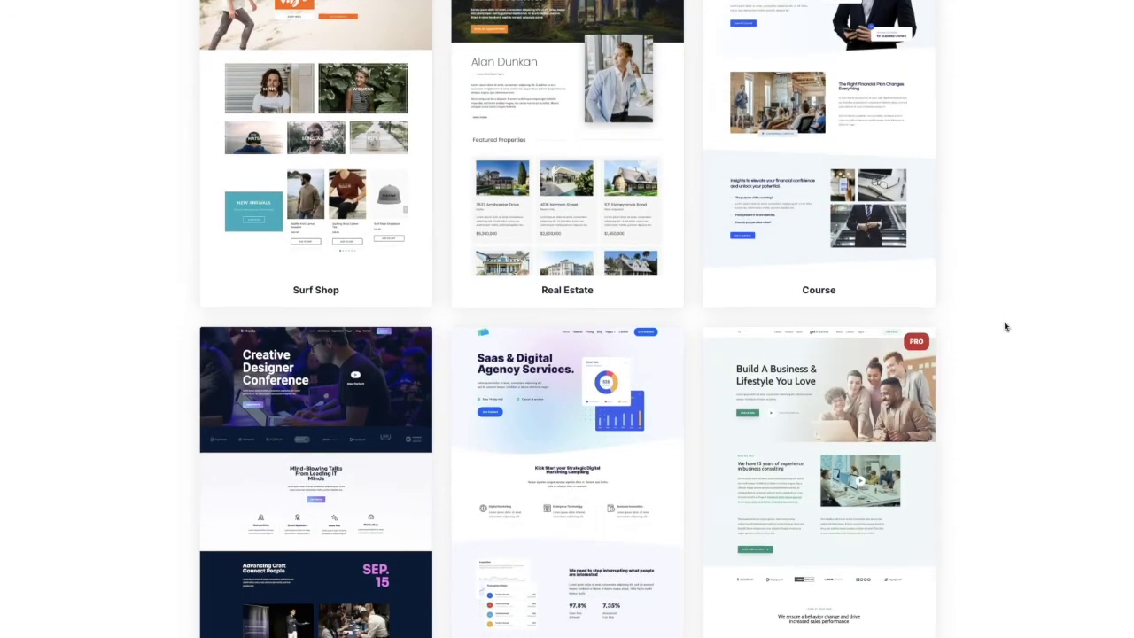
click(949, 217)
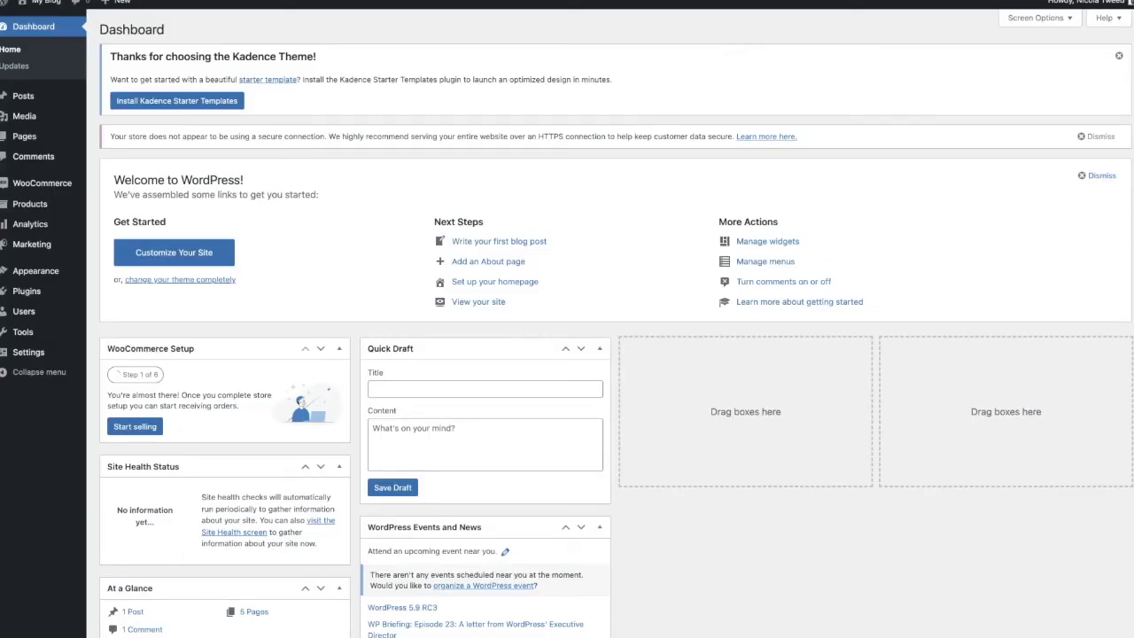
Install Kadence Starter Templates, import Coffee Shop as a Full Site without subscribing, and view it
click(186, 101)
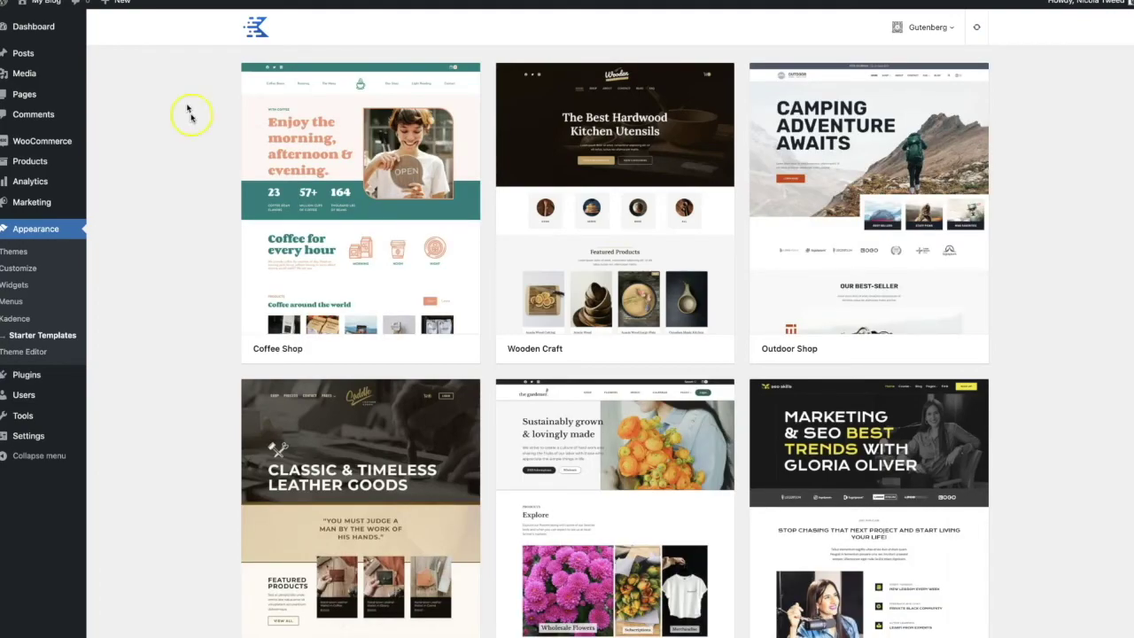
click(361, 162)
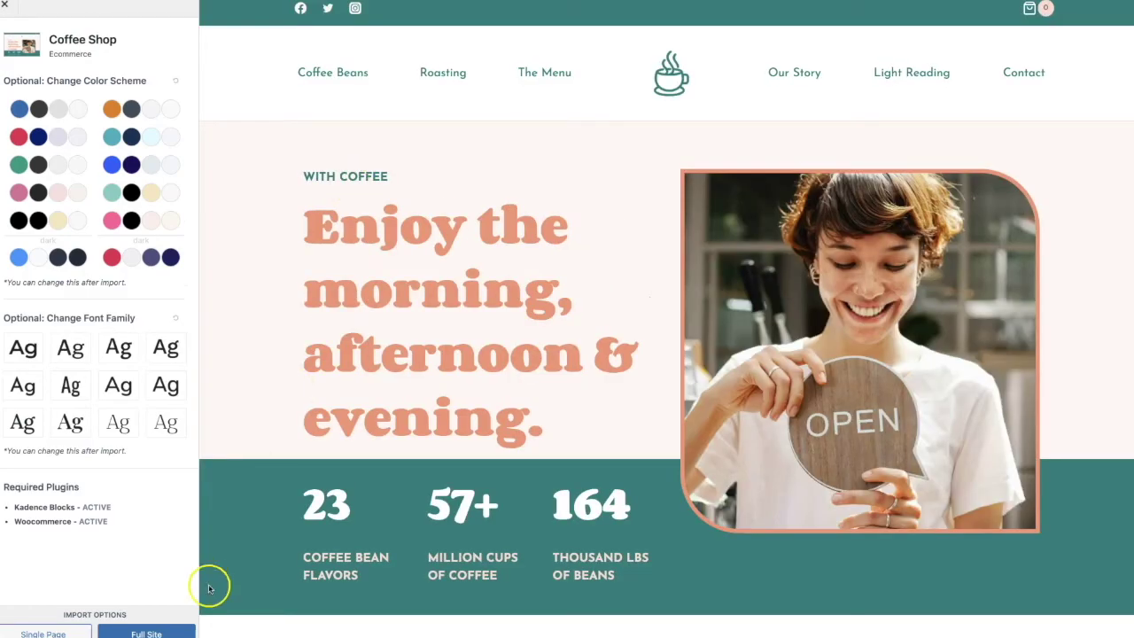
click(175, 632)
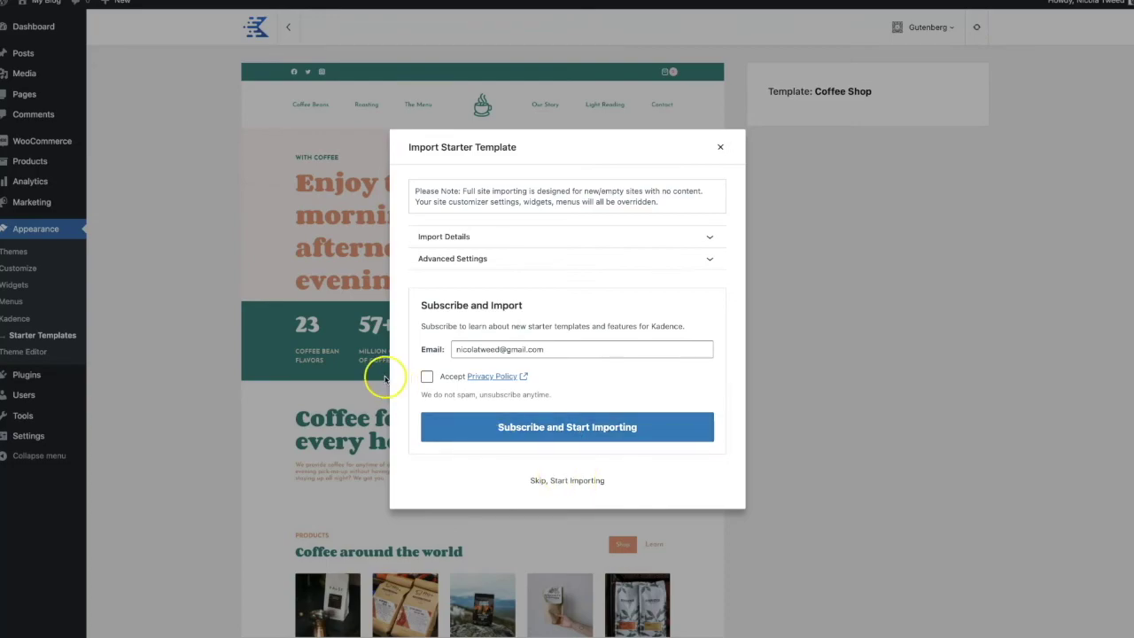
click(537, 480)
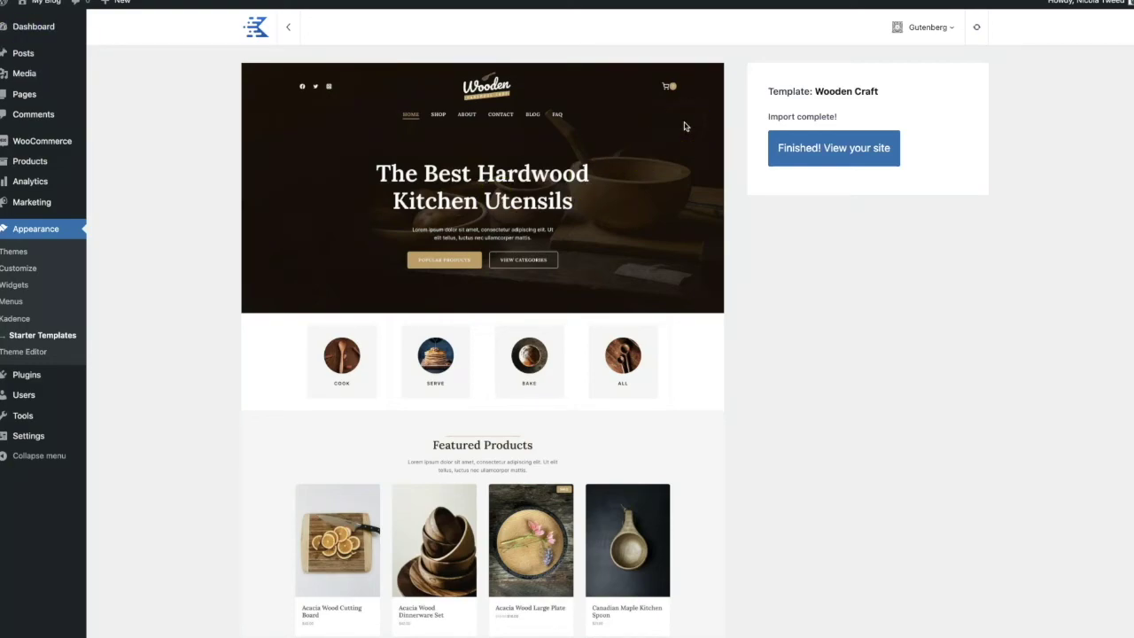
click(823, 157)
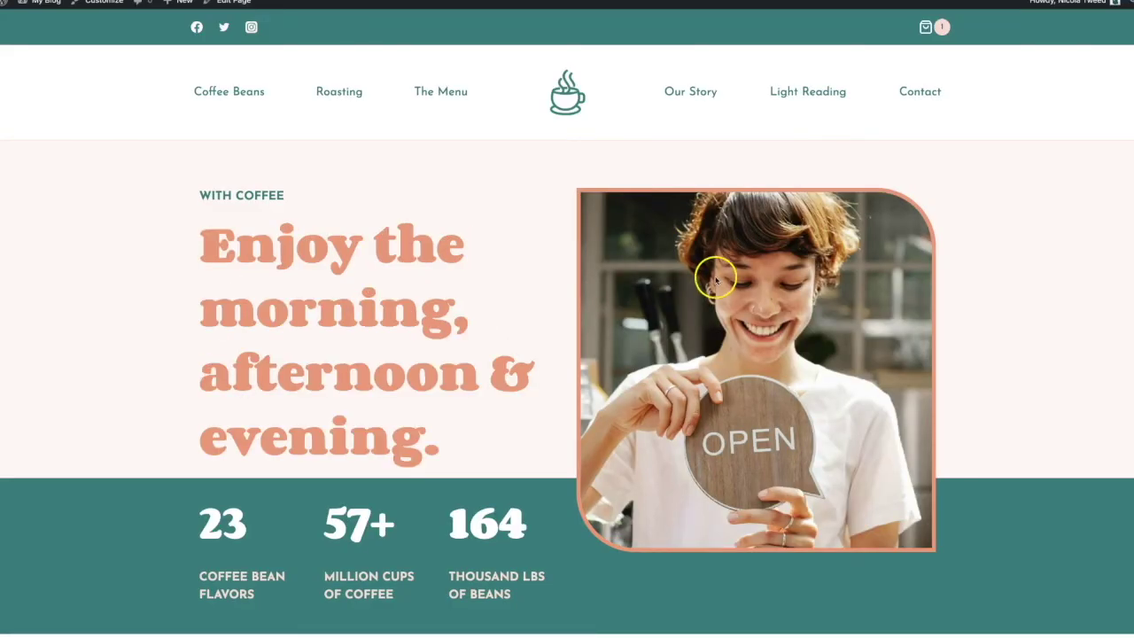
scroll(716, 279, down, 8)
scroll(716, 283, down, 1)
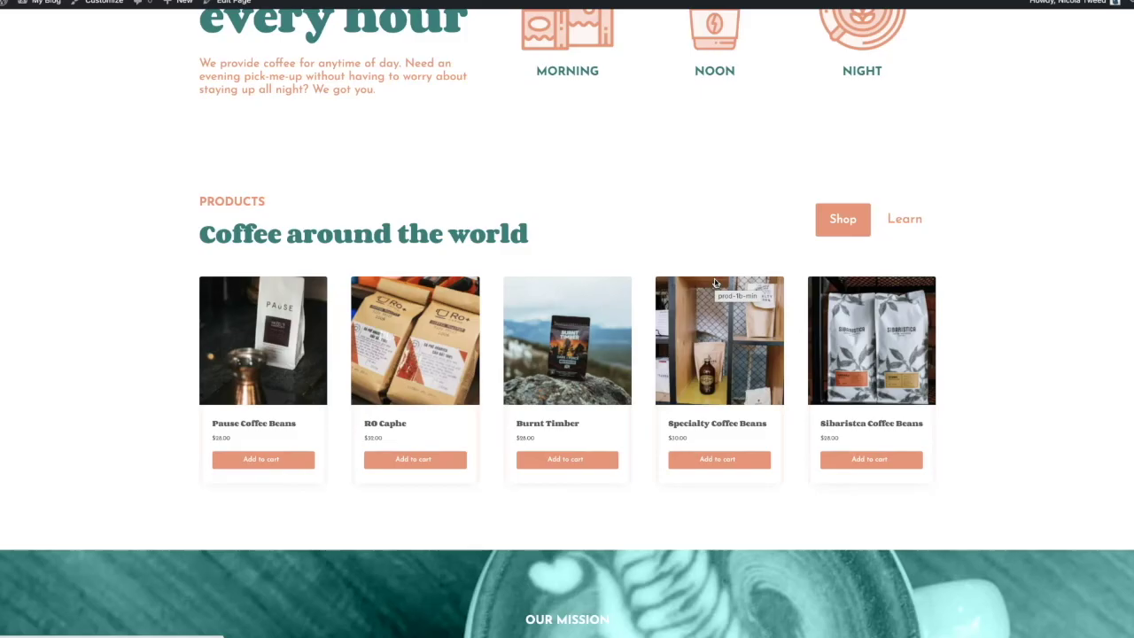
scroll(716, 283, up, 10)
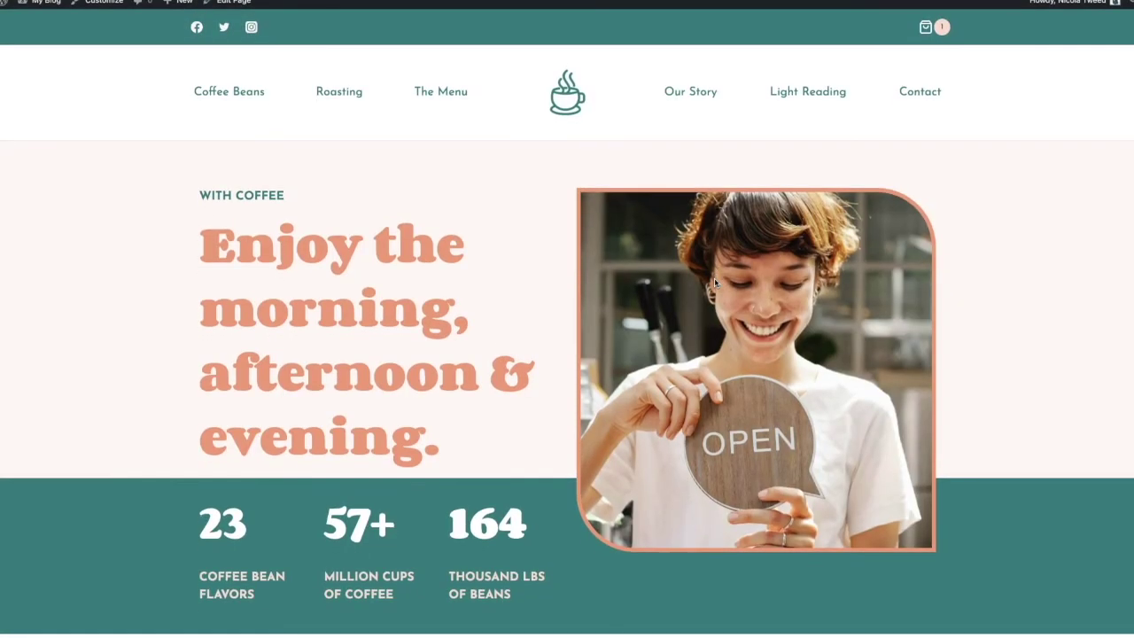